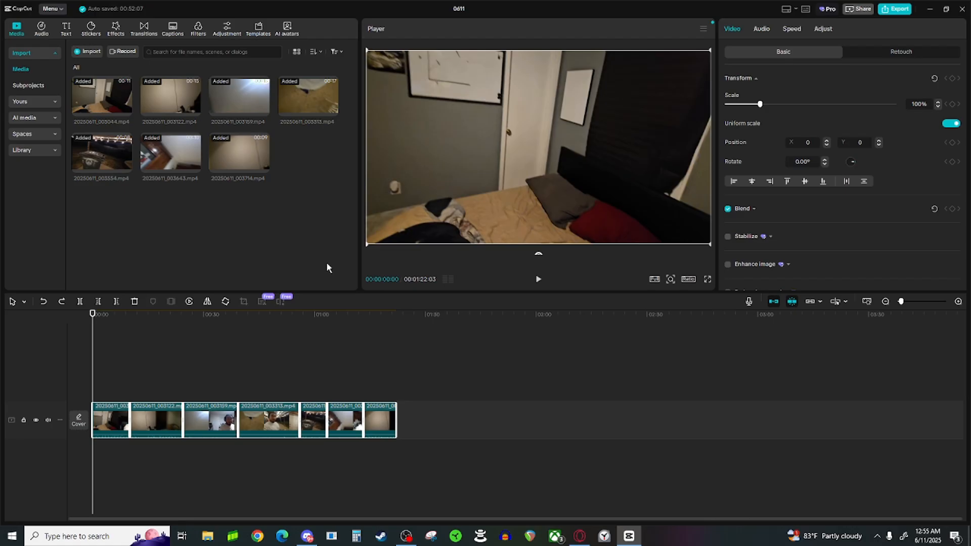
{"action": "left_click_drag", "start_coordinate": [95, 344], "coordinate": [114, 350]}
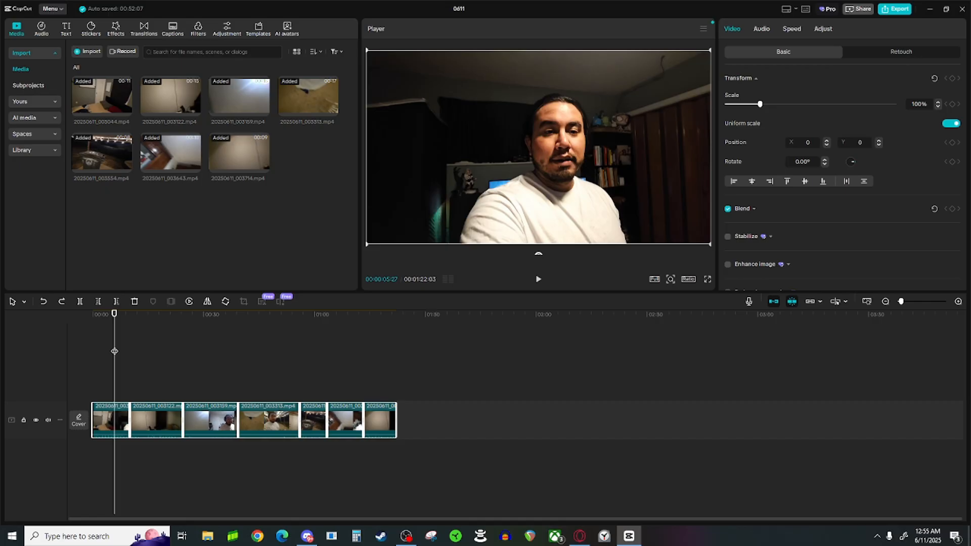
{"action": "left_click", "coordinate": [143, 29]}
{"action": "scroll", "coordinate": [167, 161], "scroll_direction": "up", "scroll_amount": 3}
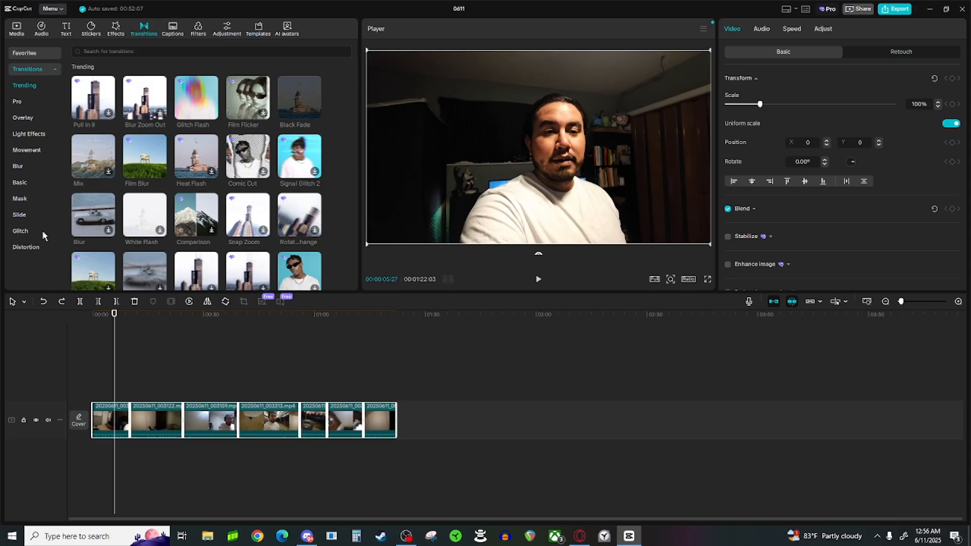
{"action": "left_click", "coordinate": [18, 28]}
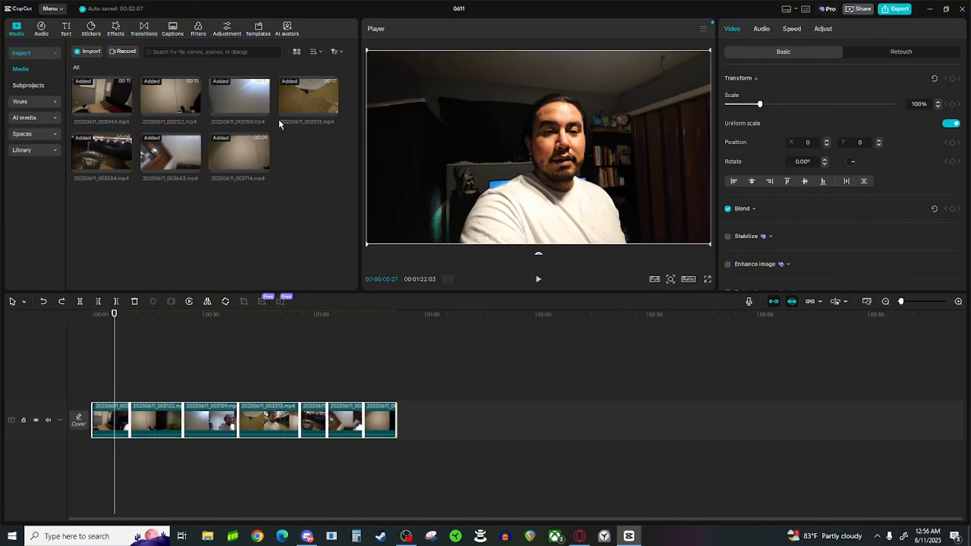
- Trim the start of the first timeline clip by deleting everything before 00:00:01:19
{"action": "left_click_drag", "start_coordinate": [115, 372], "coordinate": [90, 374]}
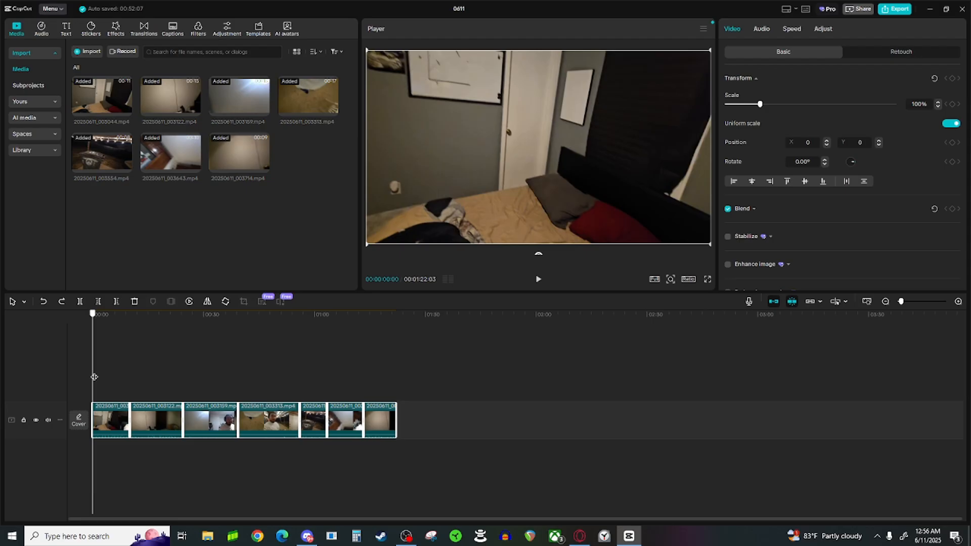
{"action": "left_click_drag", "start_coordinate": [93, 376], "coordinate": [98, 377]}
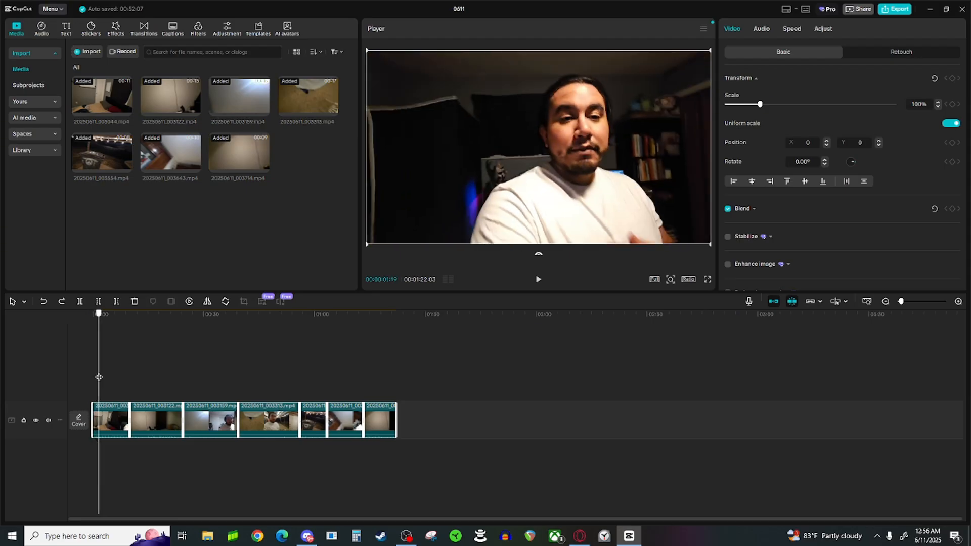
{"action": "left_click", "coordinate": [98, 301]}
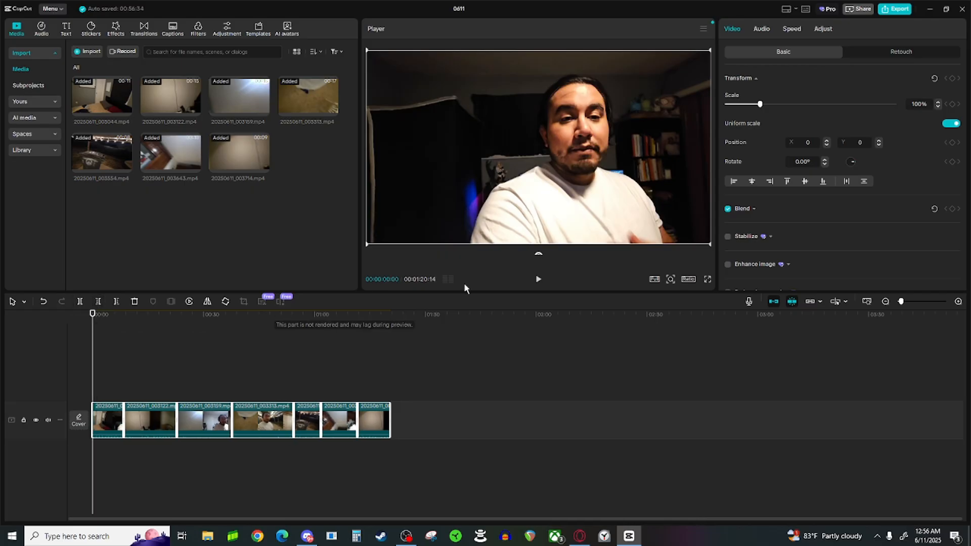
- Play back the first clip and trim its end by deleting everything after 00:00:06:21
{"action": "left_click", "coordinate": [540, 279]}
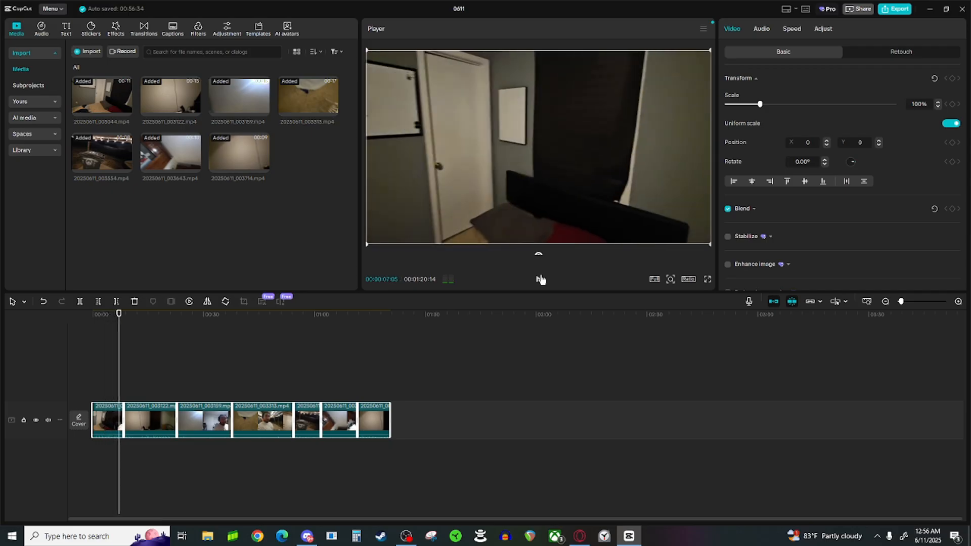
{"action": "left_click", "coordinate": [540, 279]}
{"action": "left_click_drag", "start_coordinate": [119, 346], "coordinate": [114, 345]}
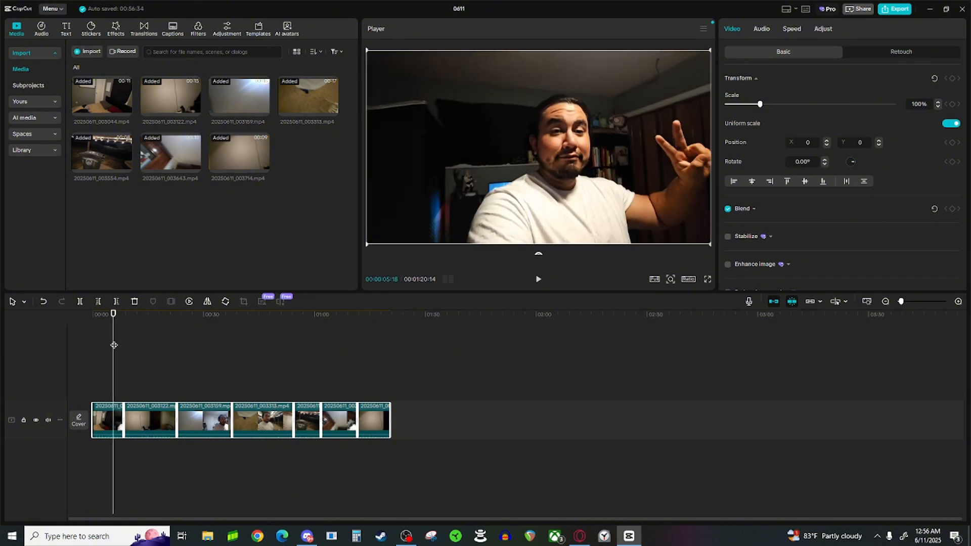
{"action": "left_click_drag", "start_coordinate": [115, 345], "coordinate": [117, 345]}
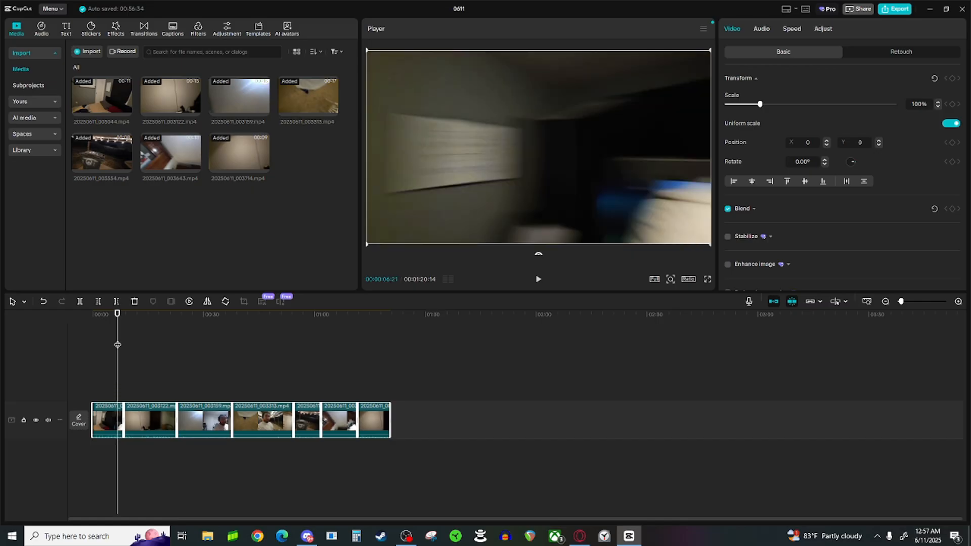
{"action": "left_click", "coordinate": [117, 301]}
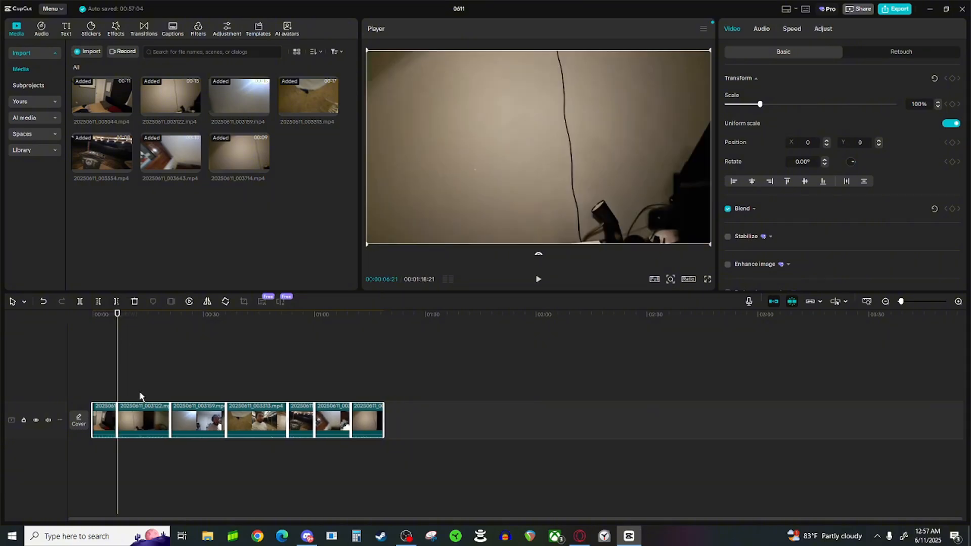
- Trim the second clip's start at 00:00:08:06 and play back the join with the first clip from just before the cut
{"action": "left_click_drag", "start_coordinate": [116, 379], "coordinate": [123, 378]}
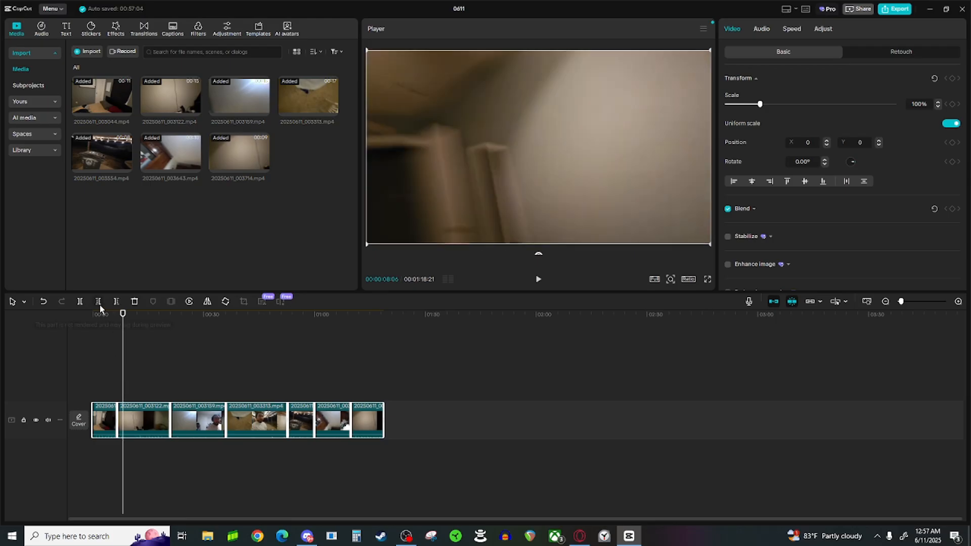
{"action": "left_click", "coordinate": [100, 301]}
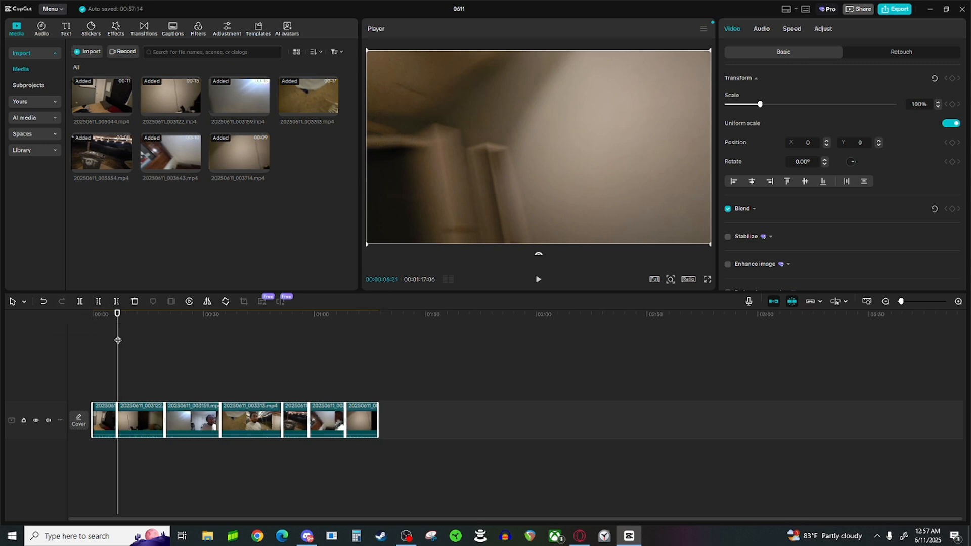
{"action": "left_click_drag", "start_coordinate": [117, 338], "coordinate": [107, 337]}
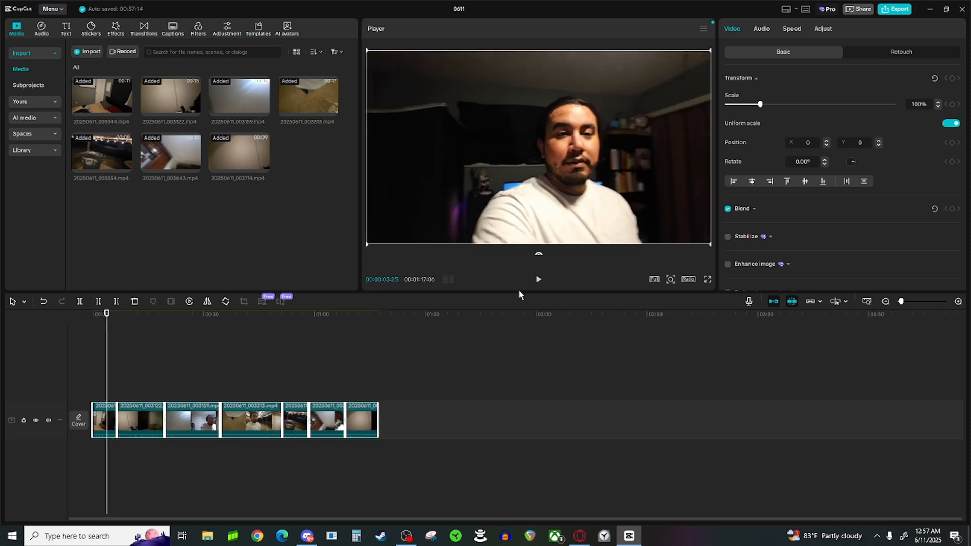
{"action": "left_click", "coordinate": [537, 279]}
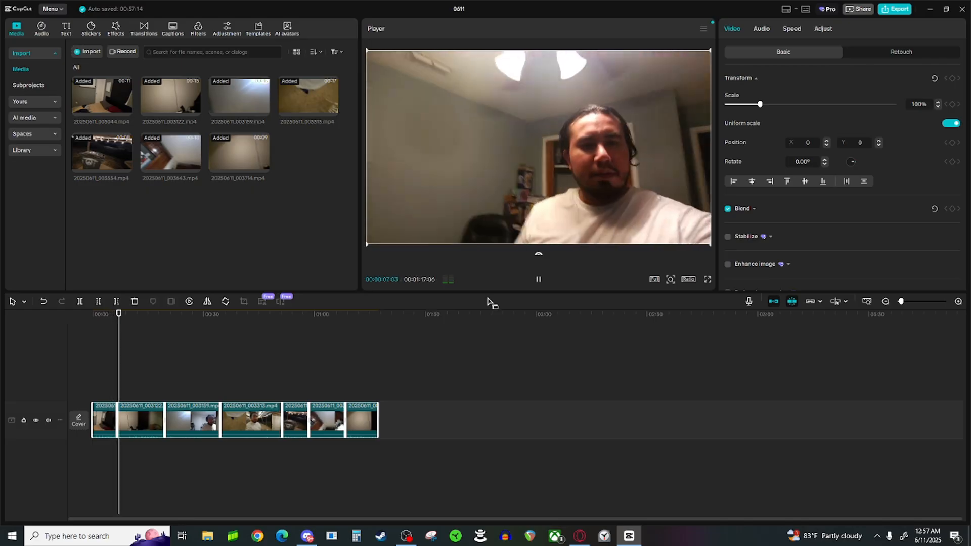
{"action": "left_click", "coordinate": [538, 280]}
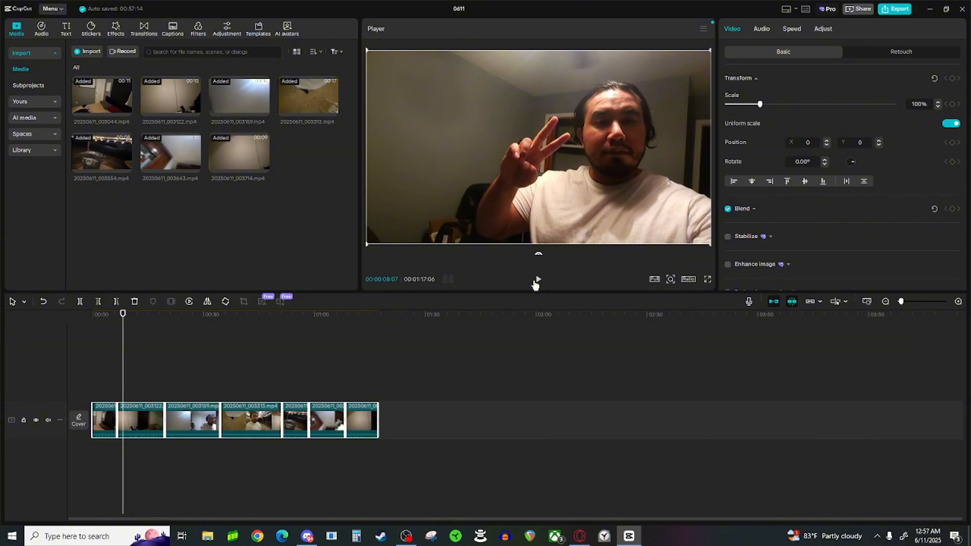
{"action": "left_click", "coordinate": [125, 345]}
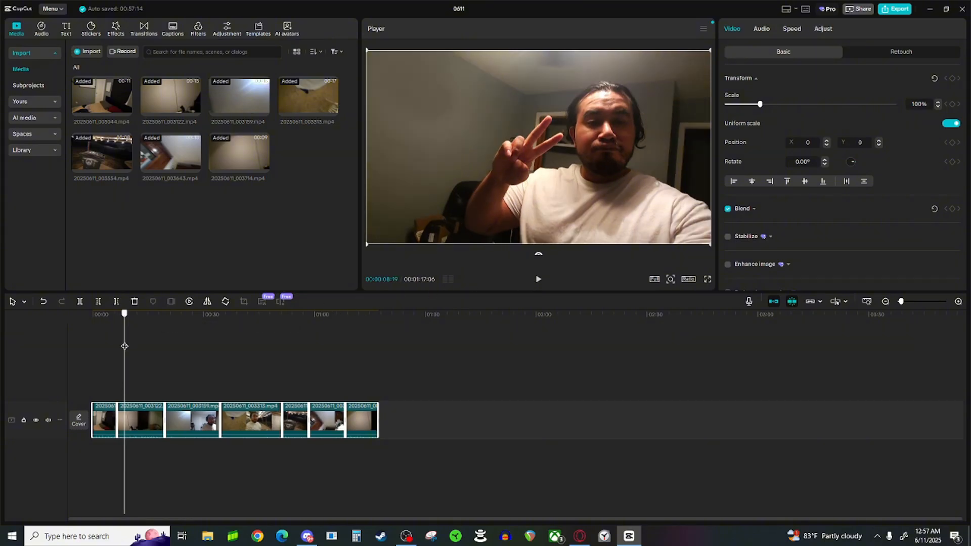
{"action": "left_click_drag", "start_coordinate": [124, 346], "coordinate": [106, 347]}
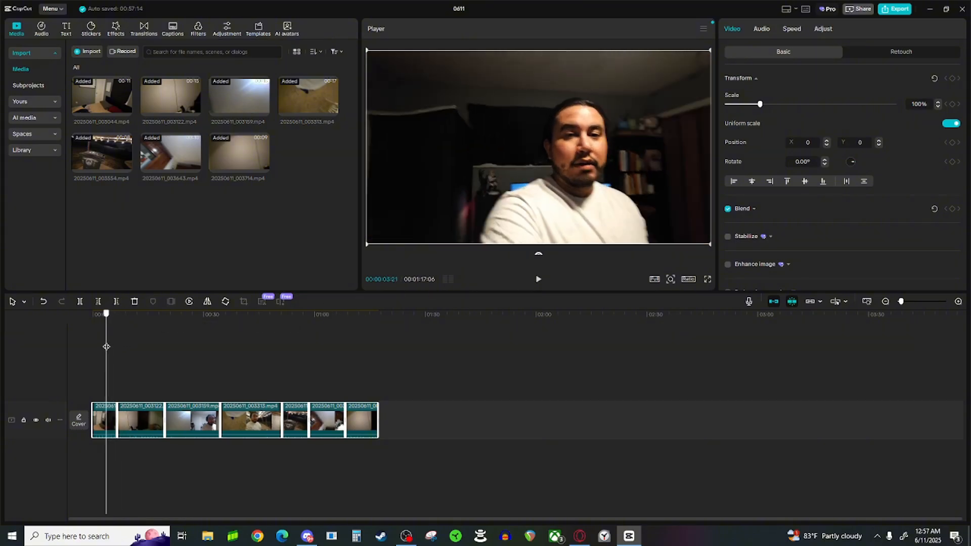
{"action": "left_click", "coordinate": [538, 281]}
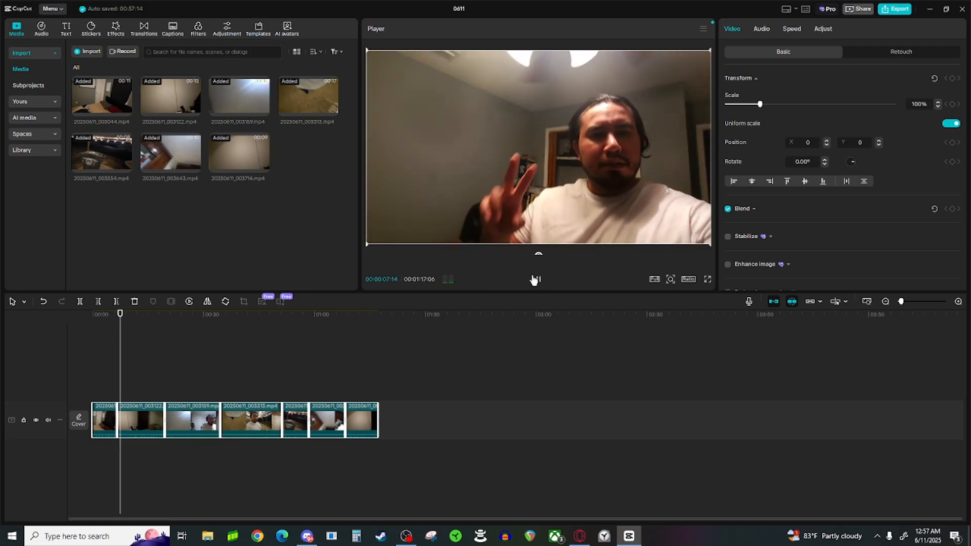
{"action": "left_click", "coordinate": [537, 279]}
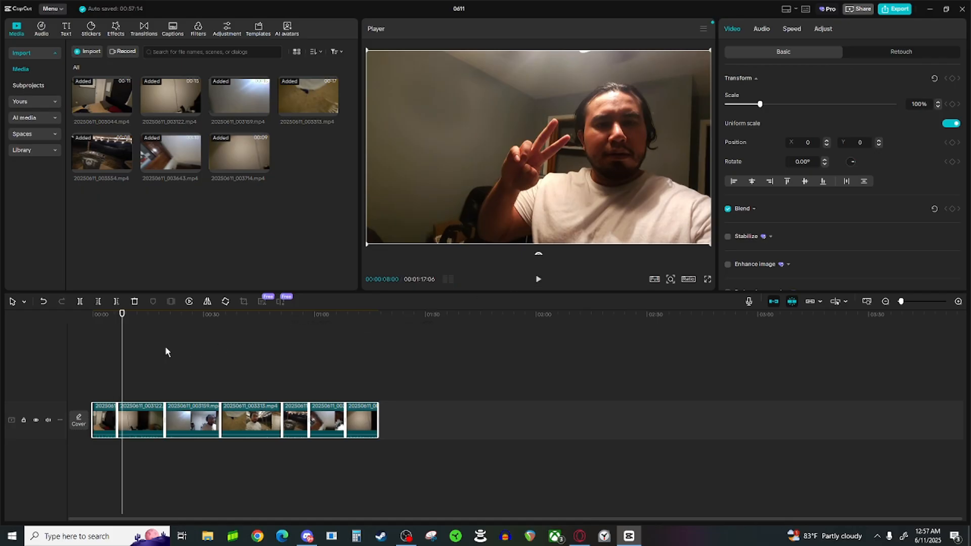
- Trim the second clip's start again at 00:00:13:04, and cut off its end at 00:00:10:20 in the shortened timeline
{"action": "left_click_drag", "start_coordinate": [121, 354], "coordinate": [141, 338]}
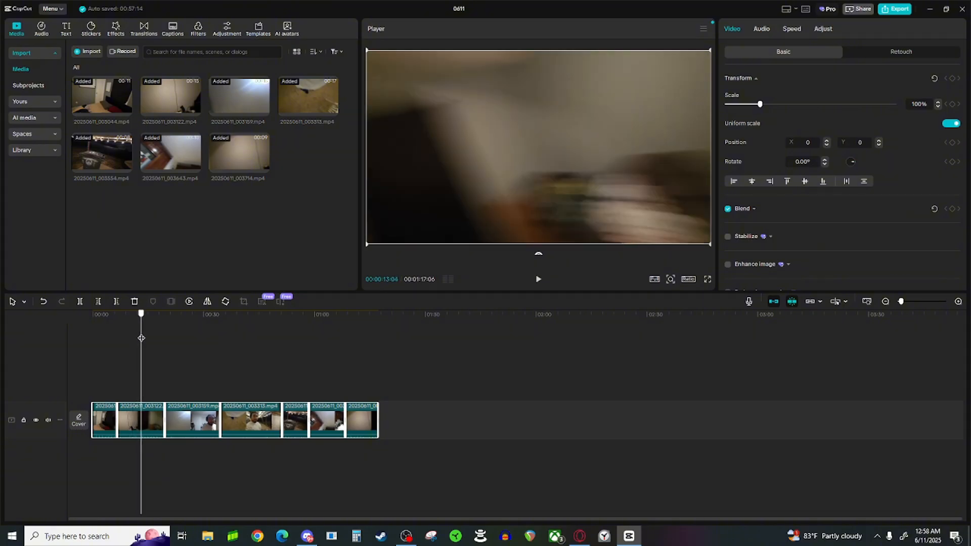
{"action": "left_click", "coordinate": [99, 301]}
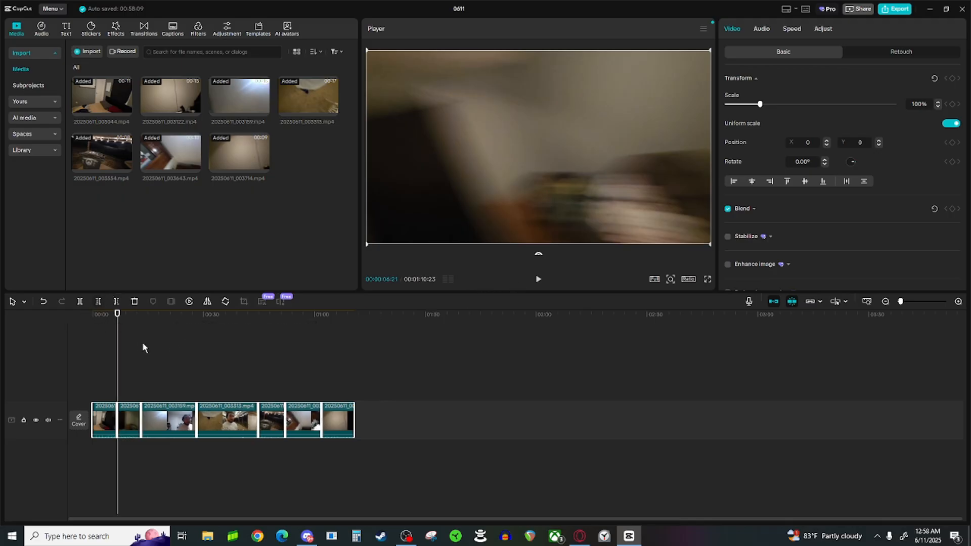
{"action": "left_click", "coordinate": [113, 347]}
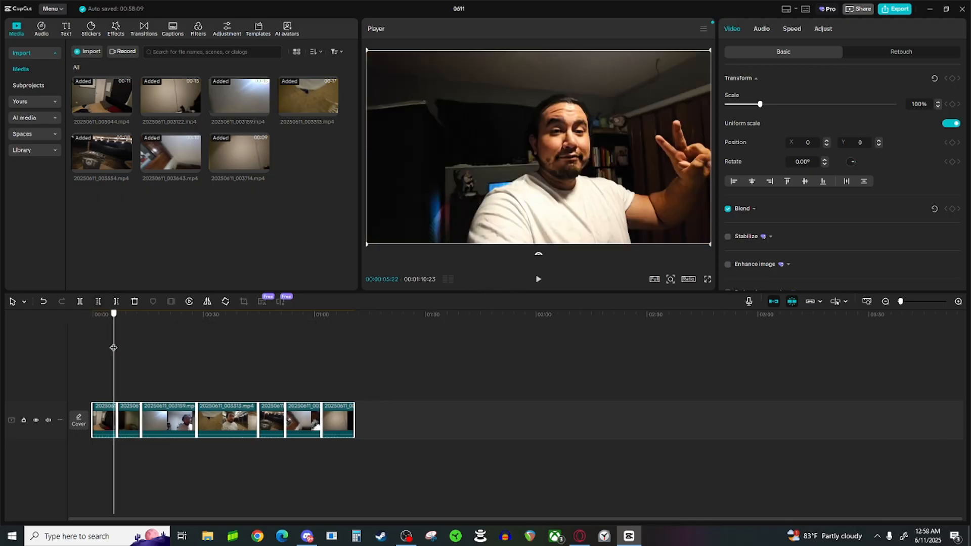
{"action": "left_click", "coordinate": [540, 280]}
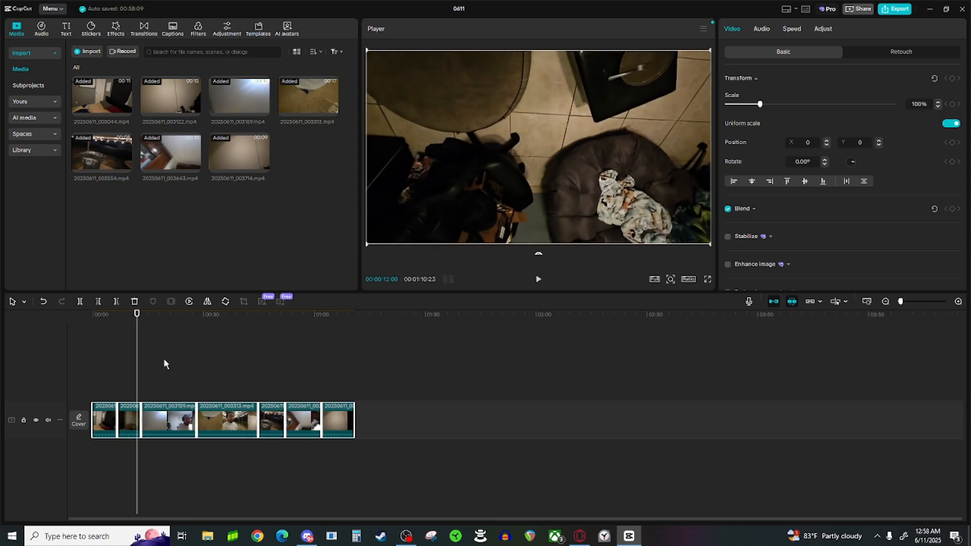
{"action": "left_click", "coordinate": [135, 356]}
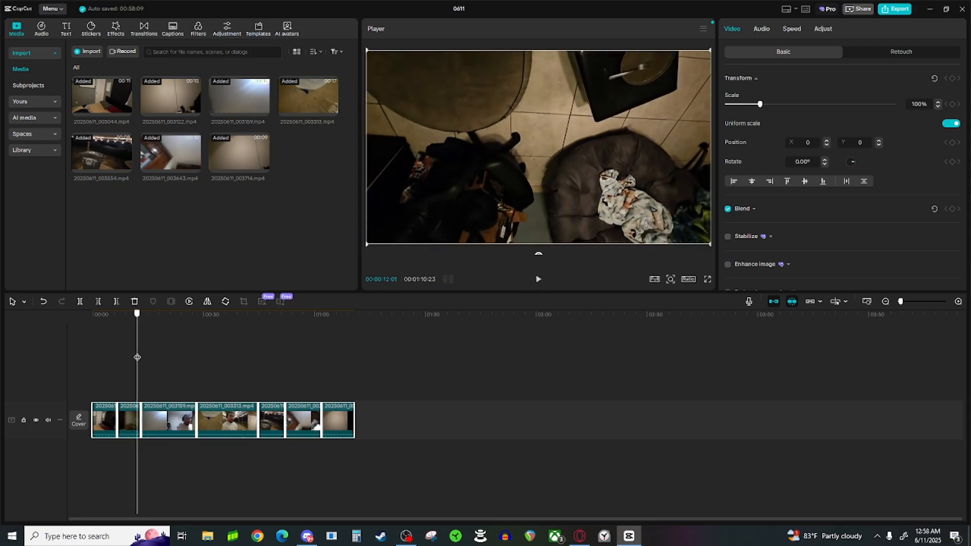
{"action": "left_click_drag", "start_coordinate": [135, 356], "coordinate": [132, 352]}
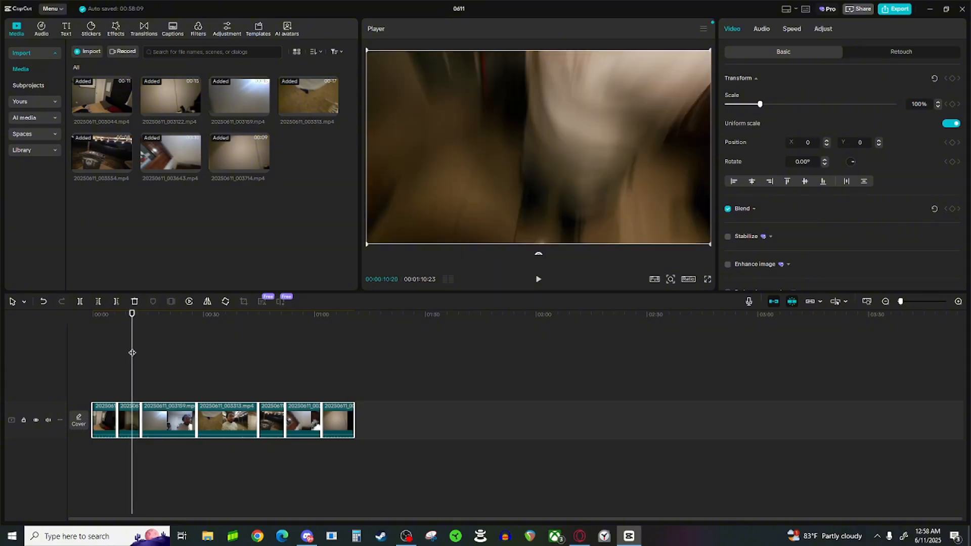
{"action": "left_click", "coordinate": [117, 302]}
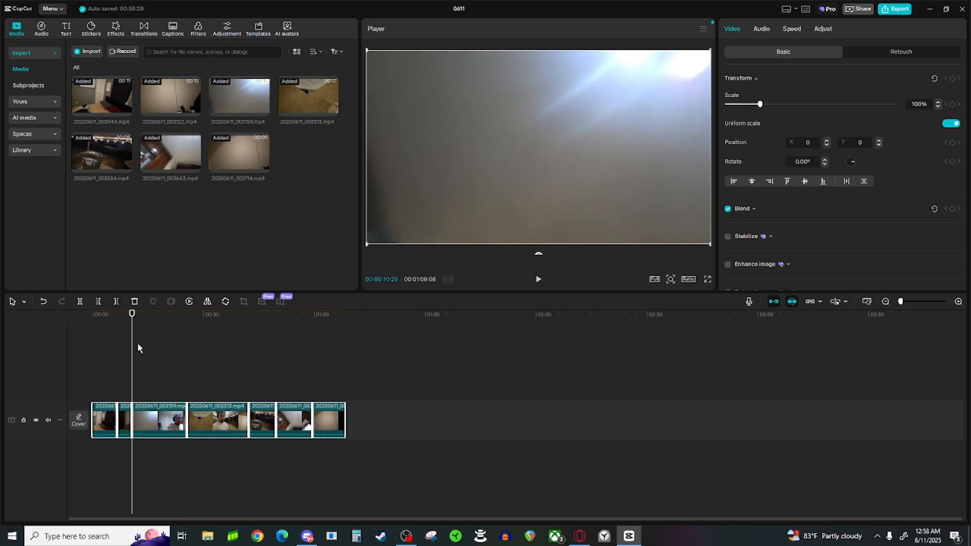
- Trim the third clip's start at 00:00:12:09 and cut off its end at 00:00:21:10 in the shortened timeline
{"action": "left_click_drag", "start_coordinate": [135, 349], "coordinate": [139, 346]}
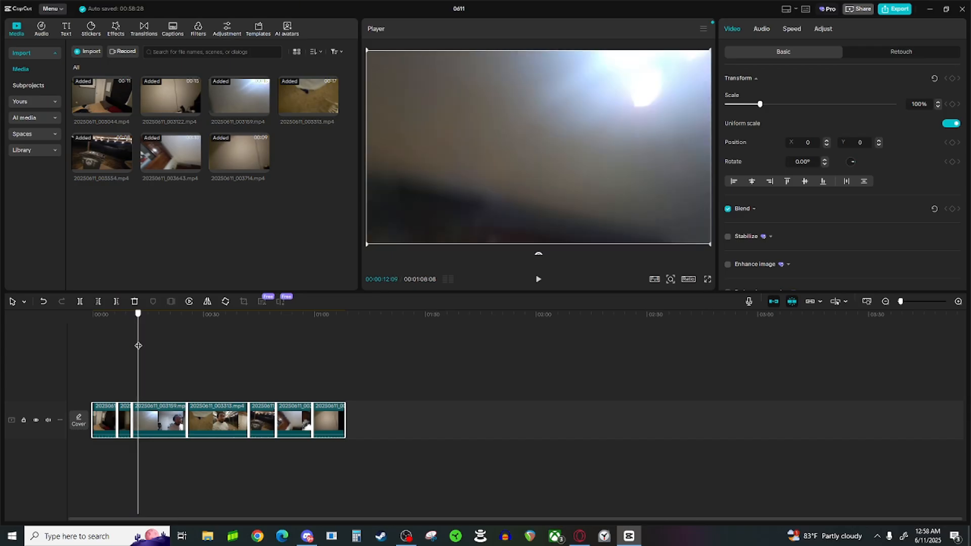
{"action": "left_click", "coordinate": [100, 301]}
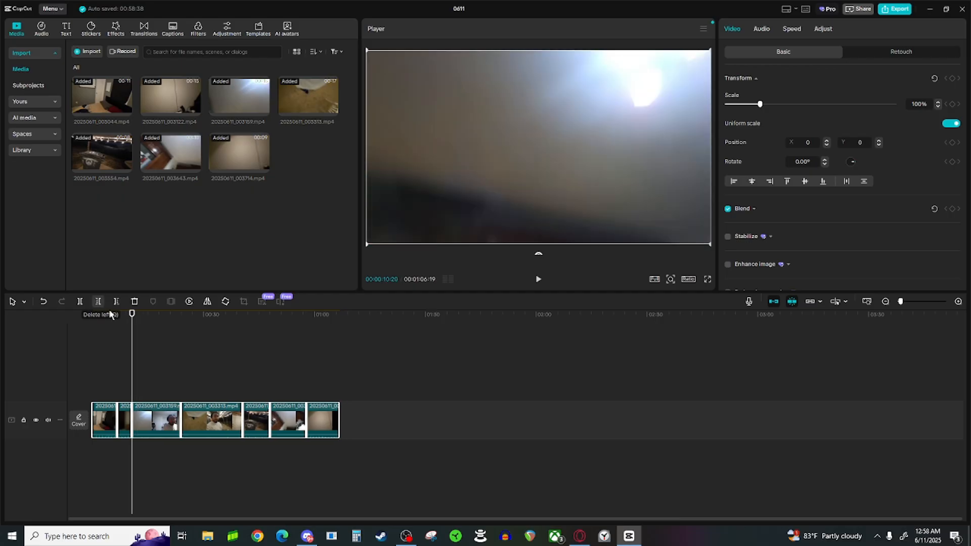
{"action": "left_click_drag", "start_coordinate": [131, 336], "coordinate": [125, 333]}
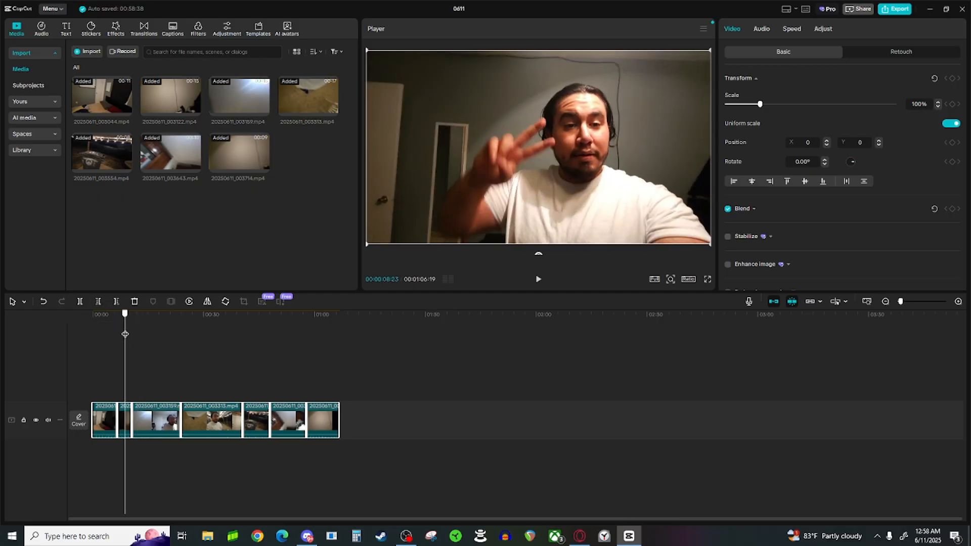
{"action": "left_click", "coordinate": [538, 279]}
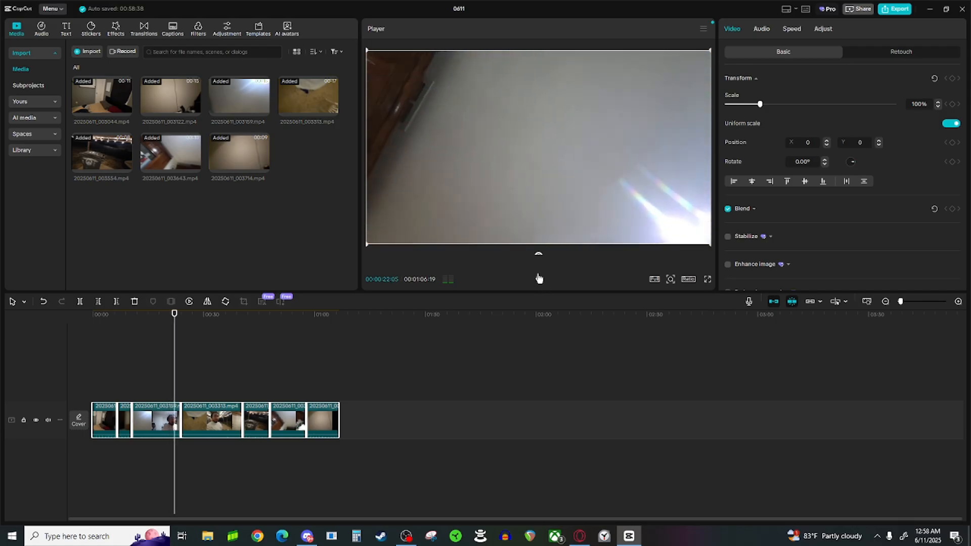
{"action": "left_click", "coordinate": [538, 279]}
{"action": "left_click_drag", "start_coordinate": [175, 358], "coordinate": [172, 357]}
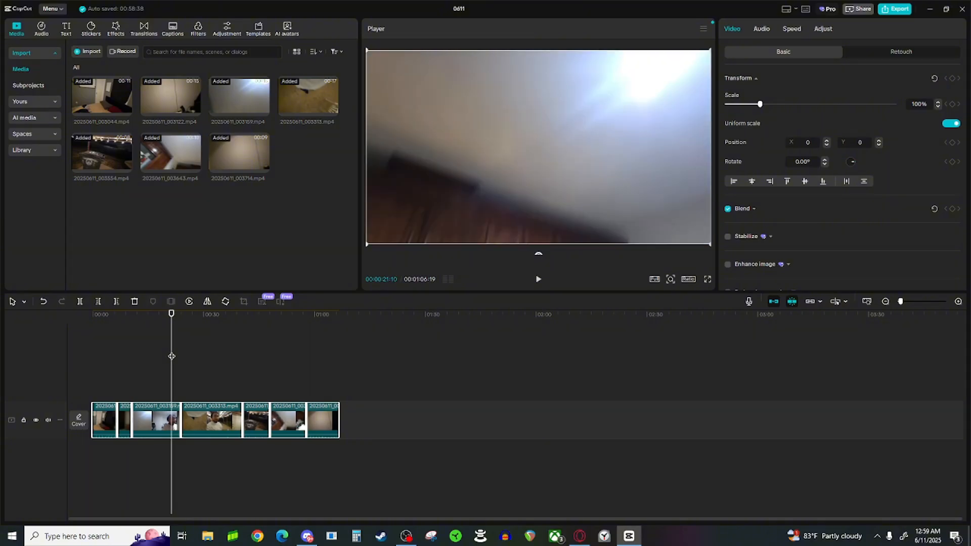
{"action": "left_click", "coordinate": [116, 301]}
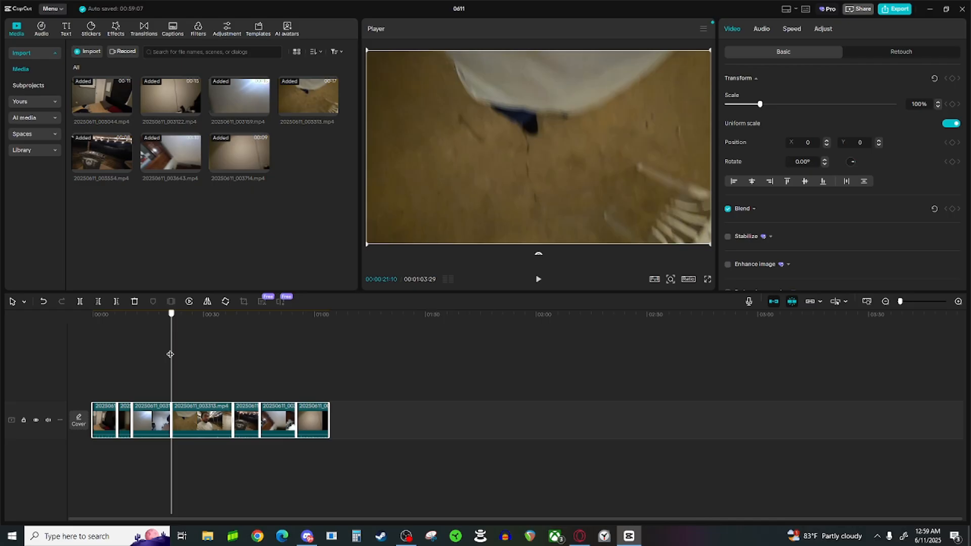
- Trim the fourth clip's start at 00:00:22:05 and cut off its end at 00:00:35:26 in the shortened timeline
{"action": "left_click_drag", "start_coordinate": [173, 354], "coordinate": [174, 351]}
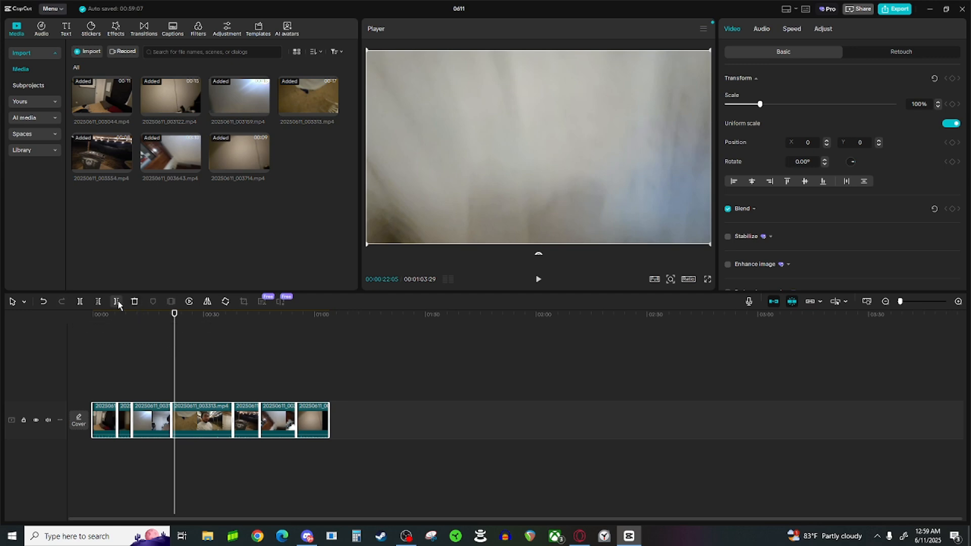
{"action": "left_click", "coordinate": [98, 302]}
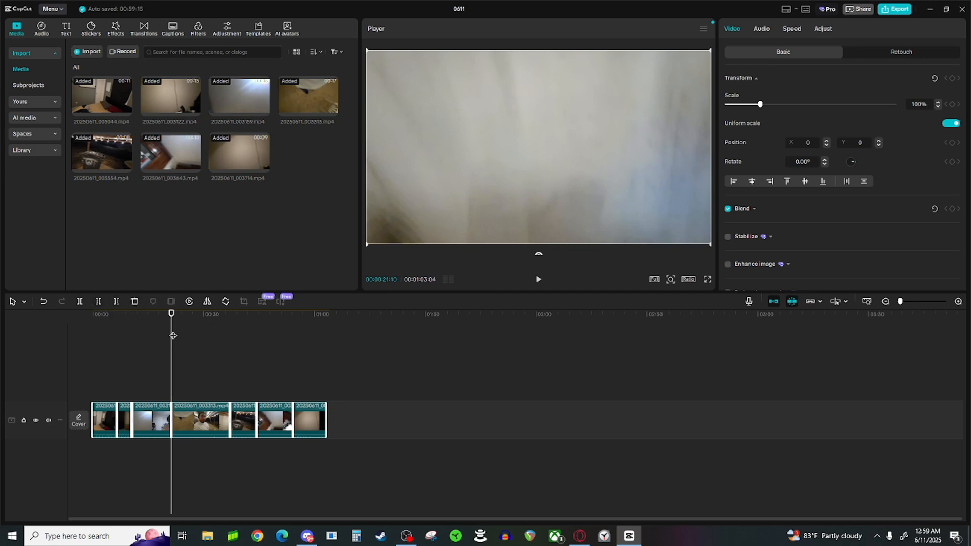
{"action": "left_click_drag", "start_coordinate": [171, 337], "coordinate": [225, 346]}
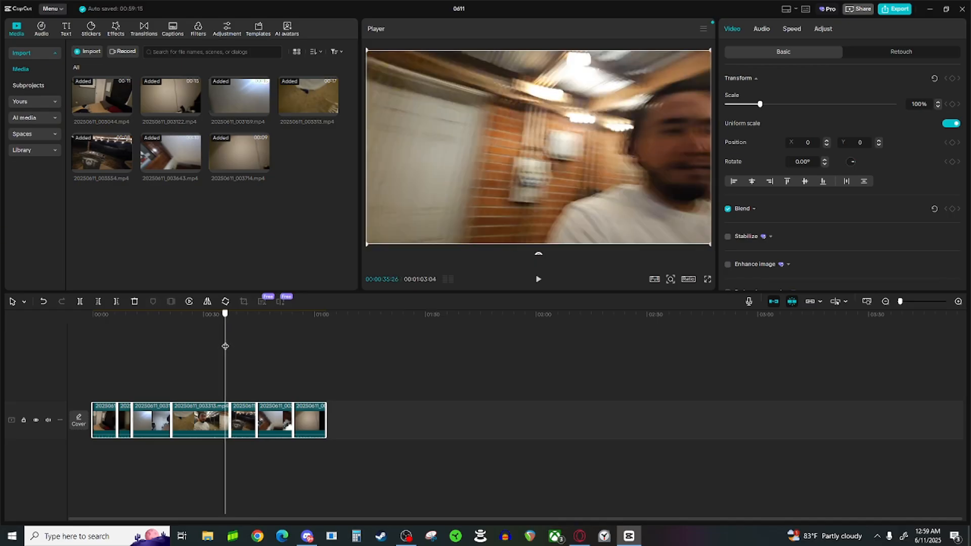
{"action": "left_click", "coordinate": [116, 302]}
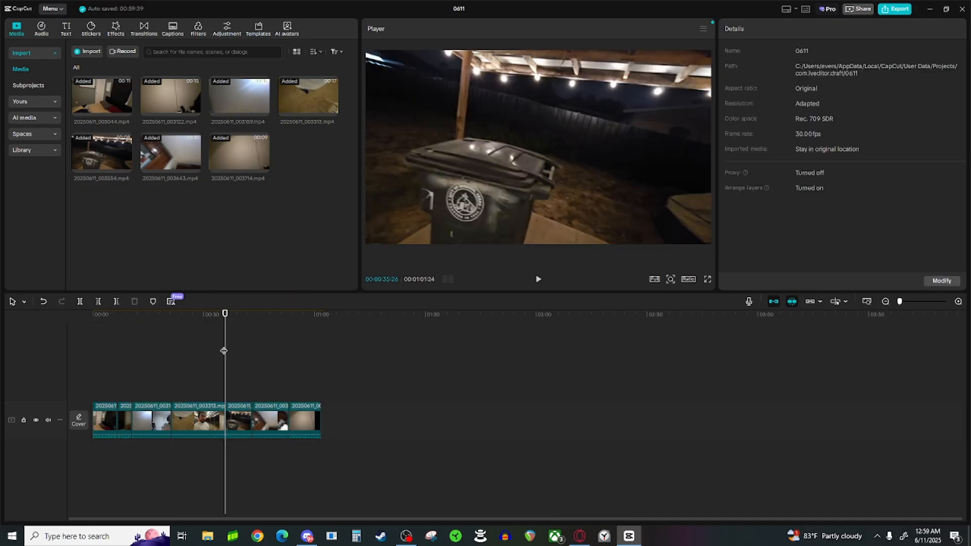
- Trim the fifth clip's start at 00:00:37:11 and cut off its end at 00:00:39:21 in the shortened timeline
{"action": "left_click_drag", "start_coordinate": [225, 351], "coordinate": [229, 351]}
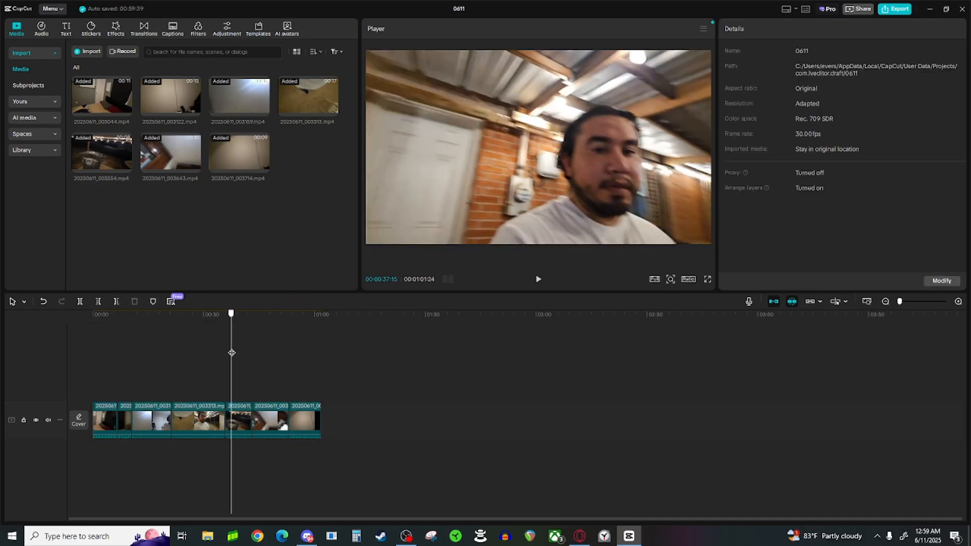
{"action": "mouse_move", "coordinate": [234, 354]}
{"action": "left_mouse_down"}
{"action": "mouse_move", "coordinate": [214, 353]}
{"action": "mouse_move", "coordinate": [251, 356]}
{"action": "mouse_move", "coordinate": [216, 351]}
{"action": "mouse_move", "coordinate": [230, 358]}
{"action": "left_mouse_up"}
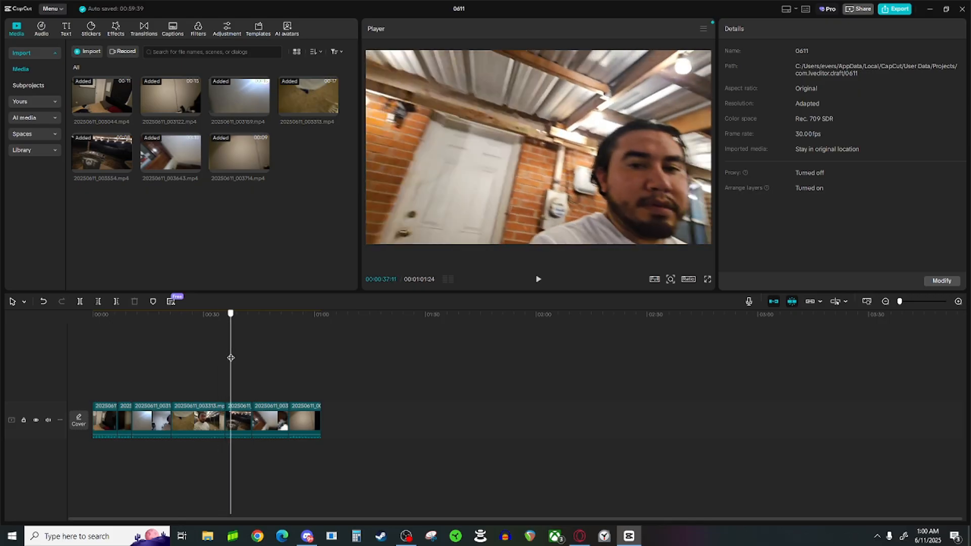
{"action": "left_click", "coordinate": [100, 301]}
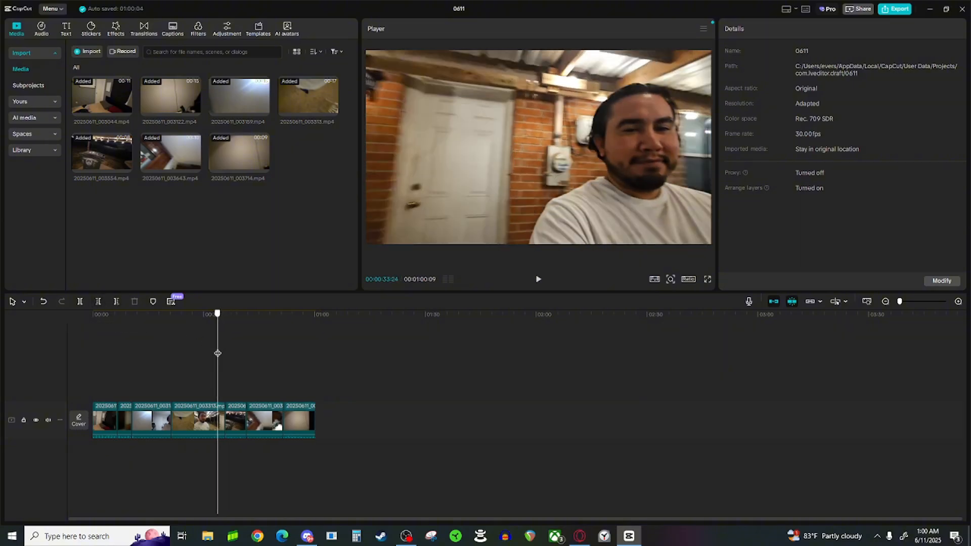
{"action": "left_click", "coordinate": [229, 356]}
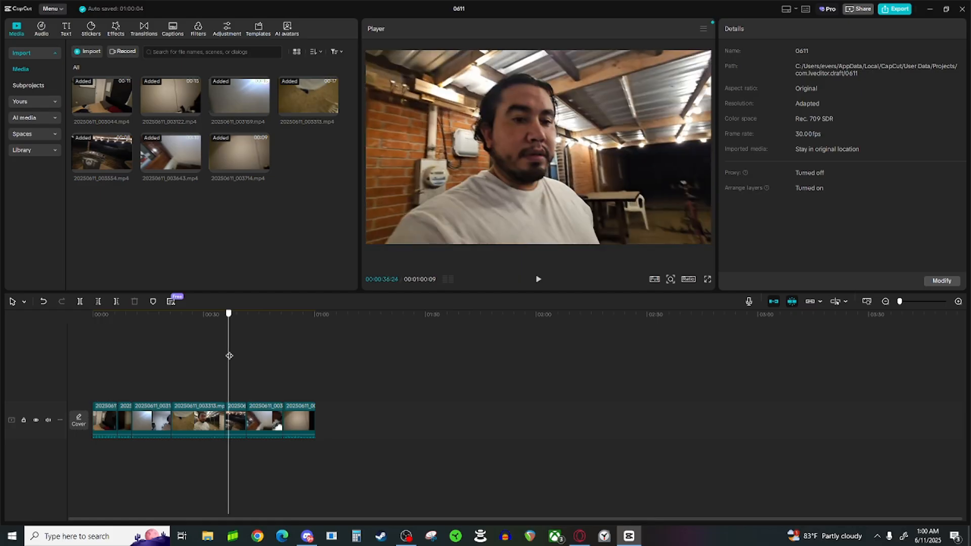
{"action": "left_click", "coordinate": [228, 356]}
{"action": "left_click_drag", "start_coordinate": [228, 355], "coordinate": [239, 355]}
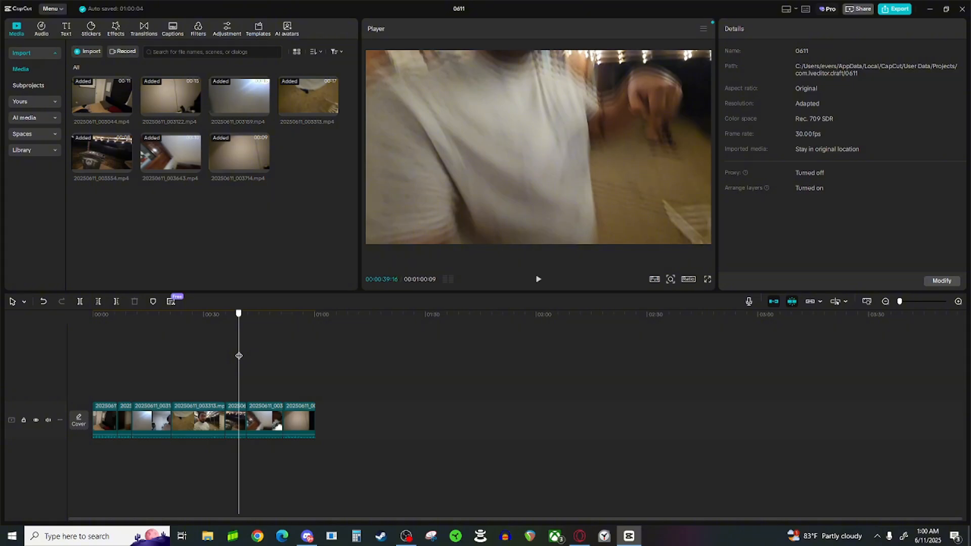
{"action": "left_click_drag", "start_coordinate": [239, 355], "coordinate": [239, 356]}
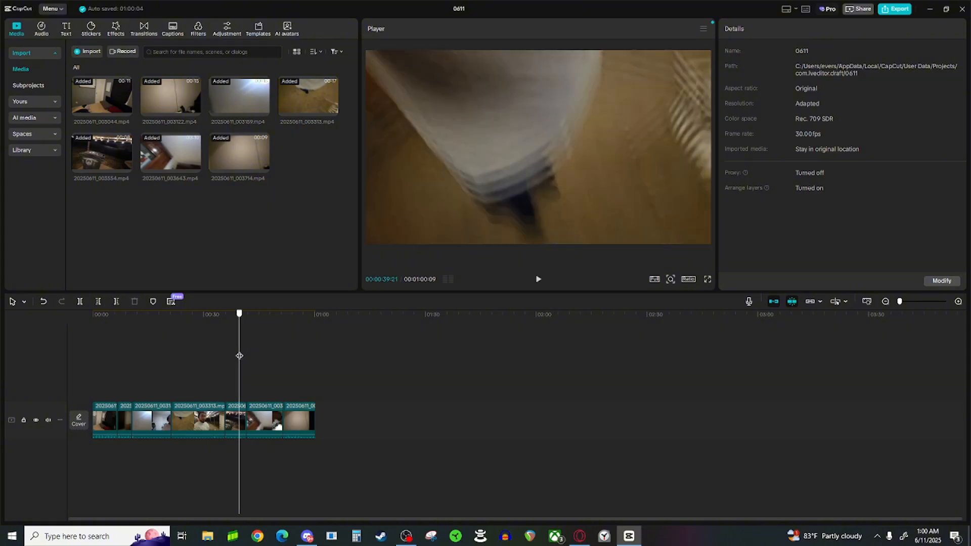
{"action": "left_click", "coordinate": [114, 302]}
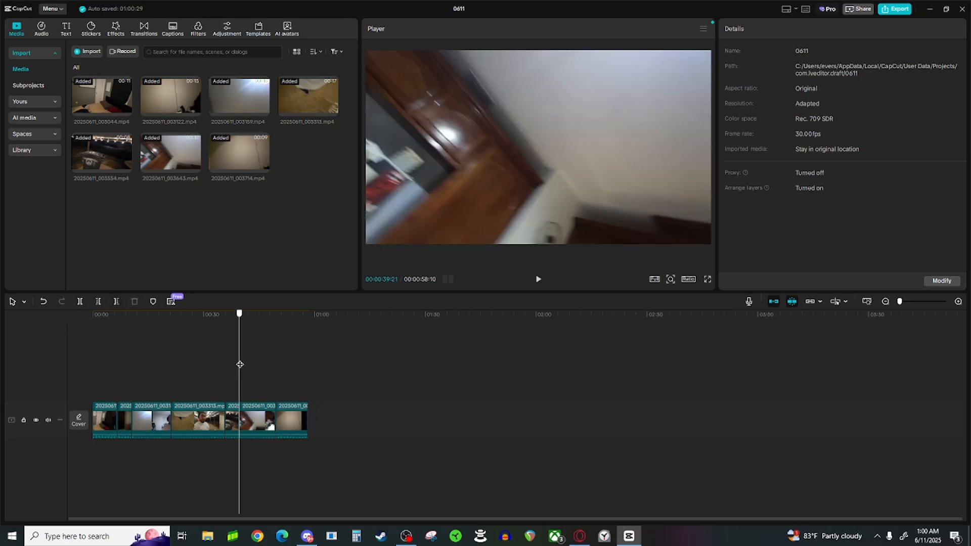
- Trim the sixth clip's start at 00:00:41:06 and cut off its end at 00:00:46:08 in the shortened timeline
{"action": "left_click_drag", "start_coordinate": [243, 365], "coordinate": [245, 366]}
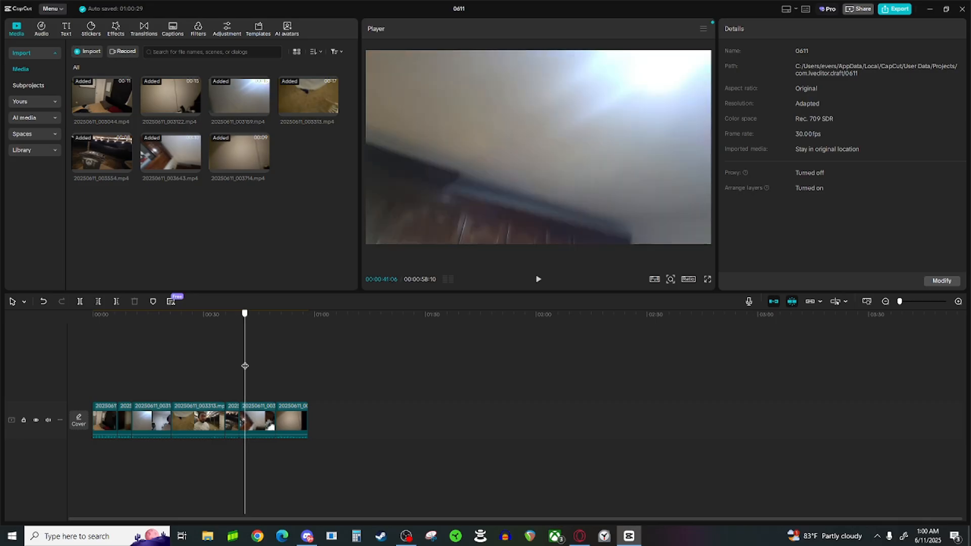
{"action": "left_click", "coordinate": [98, 304]}
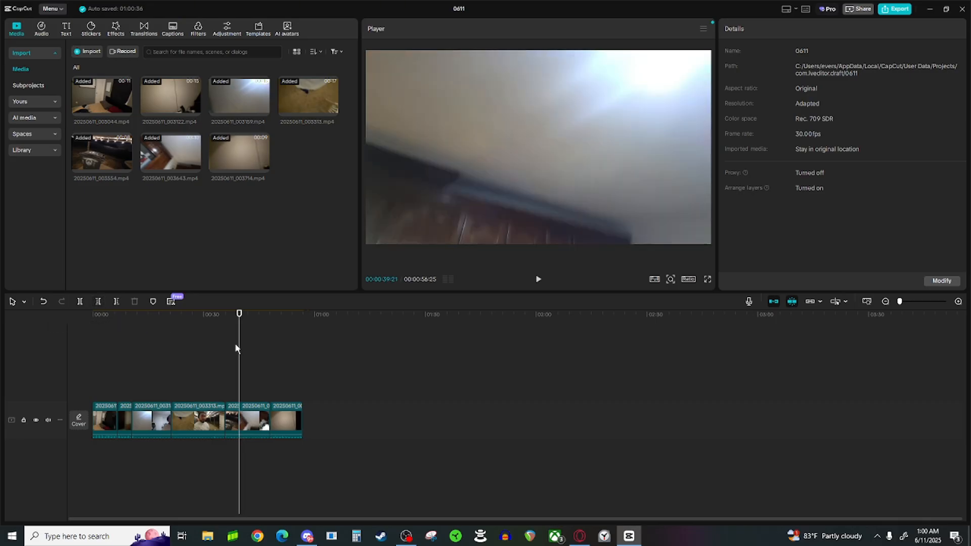
{"action": "left_click_drag", "start_coordinate": [241, 351], "coordinate": [263, 356]}
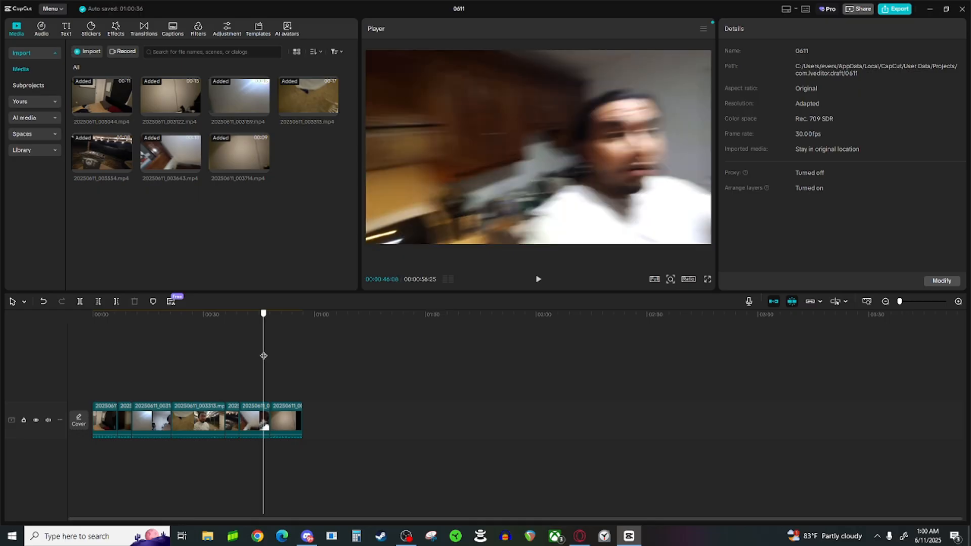
{"action": "left_click", "coordinate": [115, 303]}
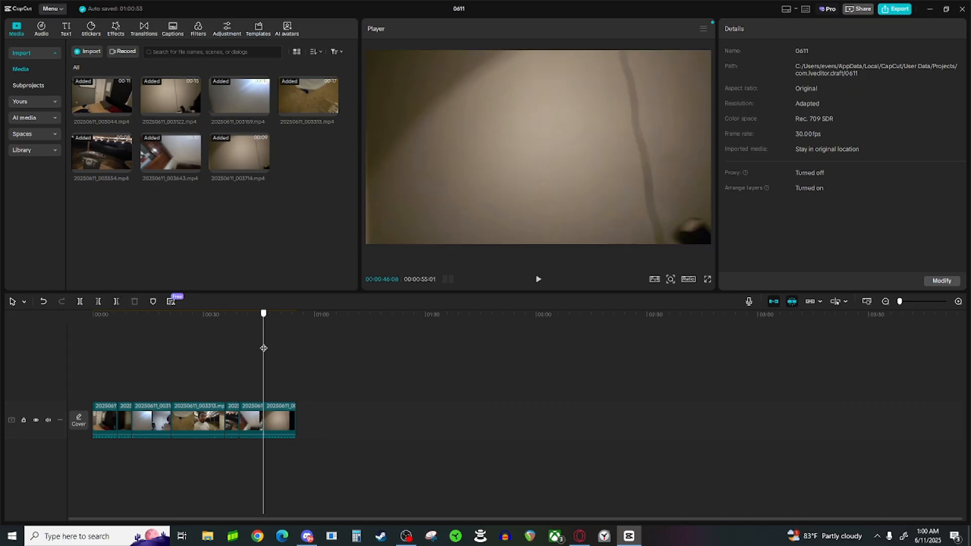
- Trim the seventh clip's start at 00:00:47:06 and play back the whole edit from the beginning
{"action": "left_click_drag", "start_coordinate": [266, 348], "coordinate": [267, 348]}
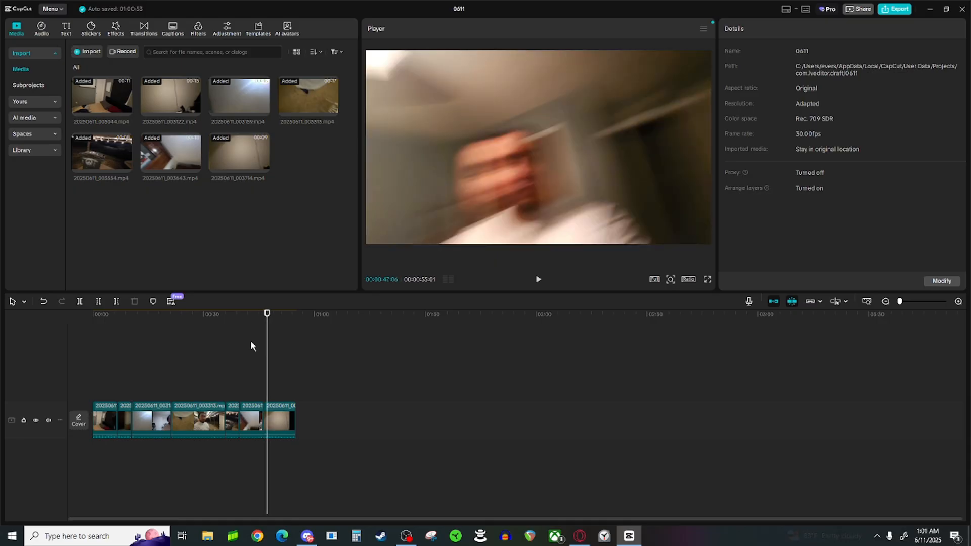
{"action": "left_click", "coordinate": [98, 302]}
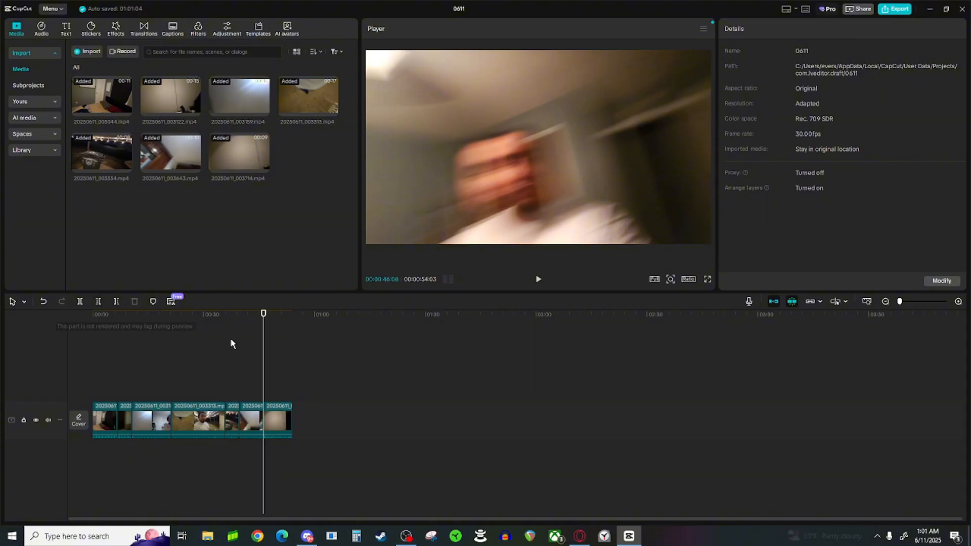
{"action": "left_click_drag", "start_coordinate": [264, 335], "coordinate": [89, 350]}
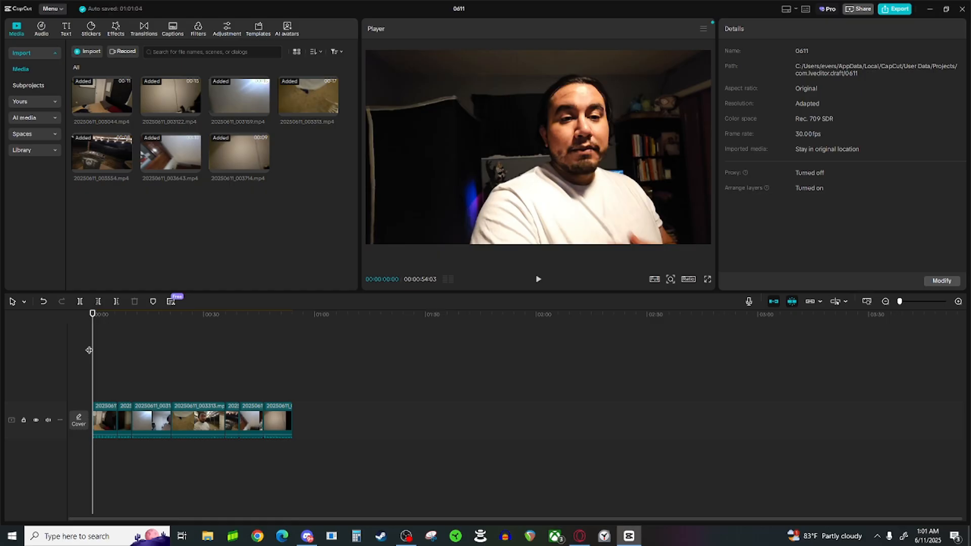
{"action": "left_click", "coordinate": [536, 285]}
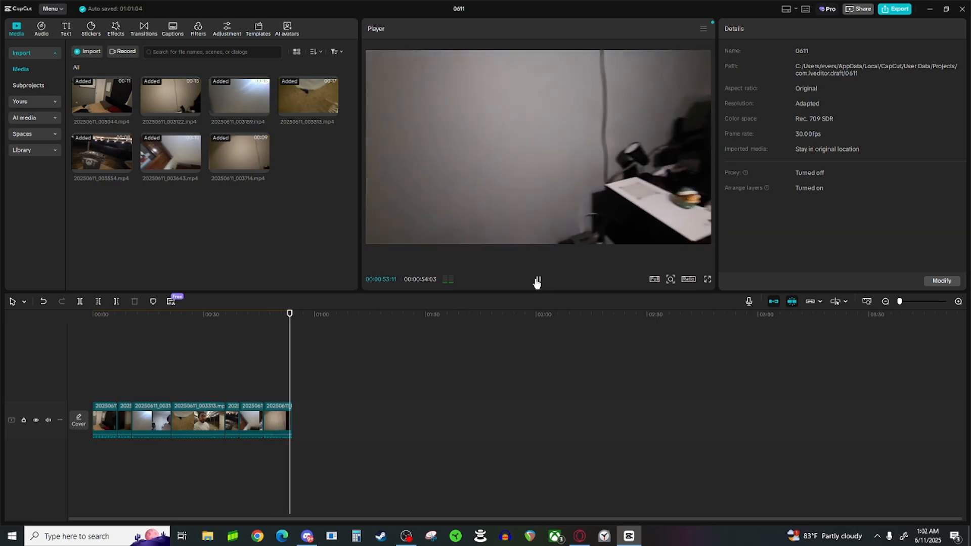
- Split the last clip at 00:00:50:29 where the picture turns black, and cut off its end at 00:00:52:07
{"action": "left_click_drag", "start_coordinate": [287, 347], "coordinate": [286, 350]}
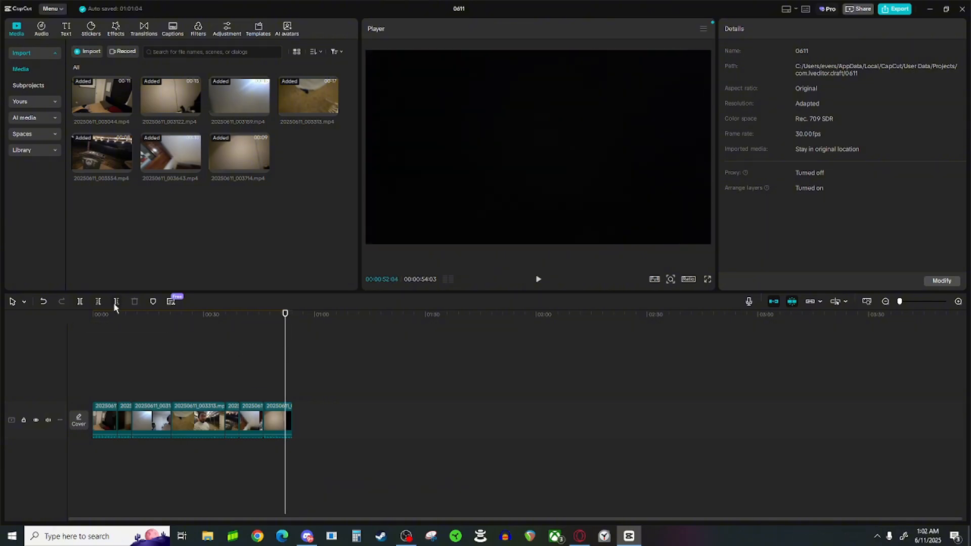
{"action": "left_click", "coordinate": [912, 301]}
{"action": "left_click", "coordinate": [651, 363]}
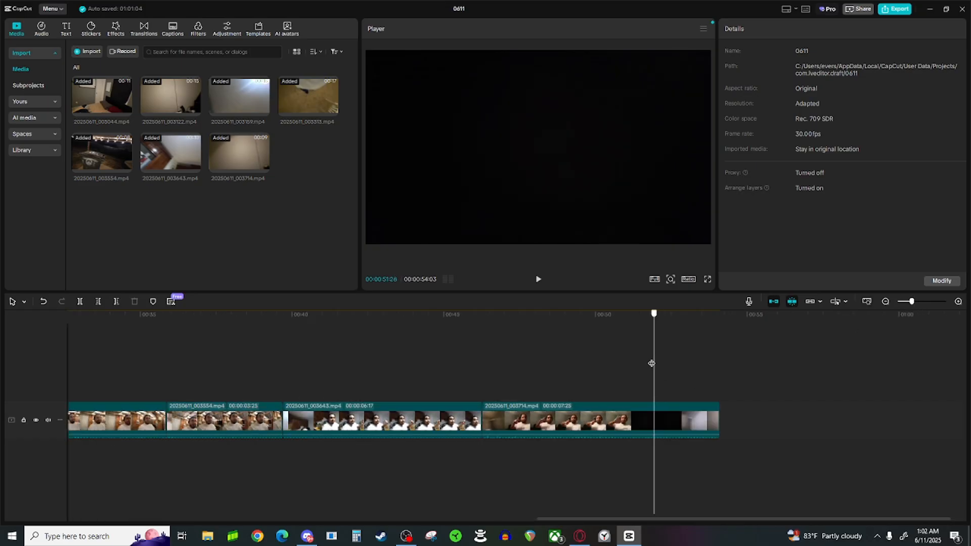
{"action": "left_click_drag", "start_coordinate": [651, 363], "coordinate": [623, 360]}
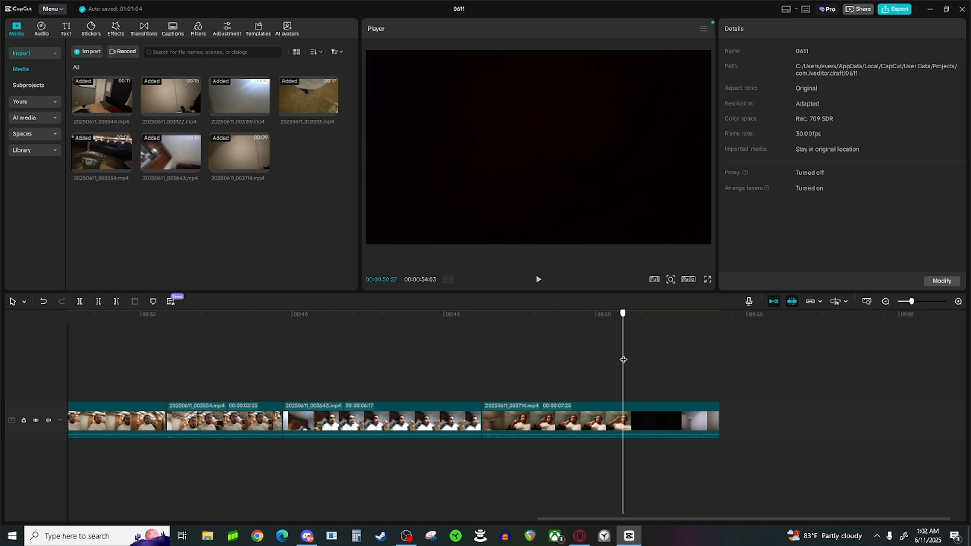
{"action": "left_click_drag", "start_coordinate": [623, 360], "coordinate": [625, 361]}
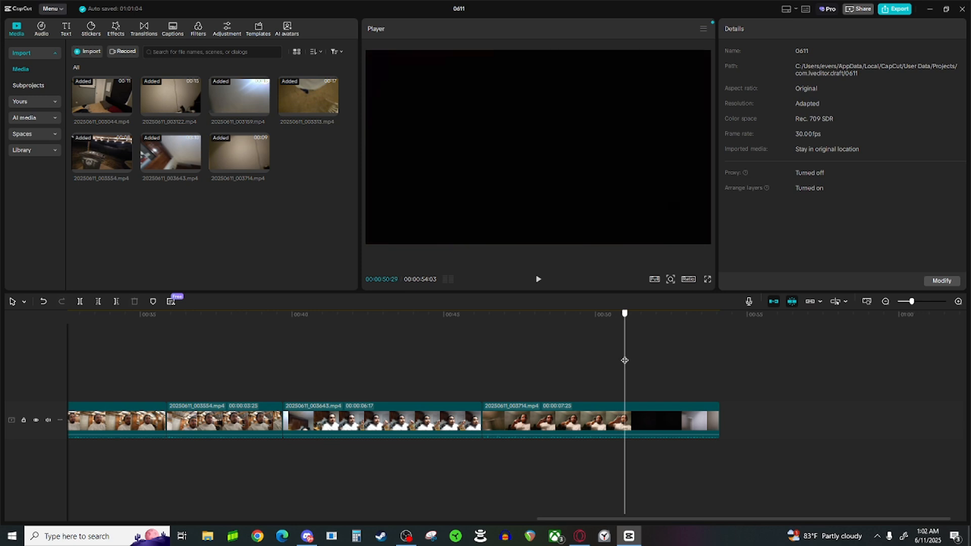
{"action": "left_click", "coordinate": [79, 301]}
{"action": "left_click_drag", "start_coordinate": [623, 354], "coordinate": [663, 356]}
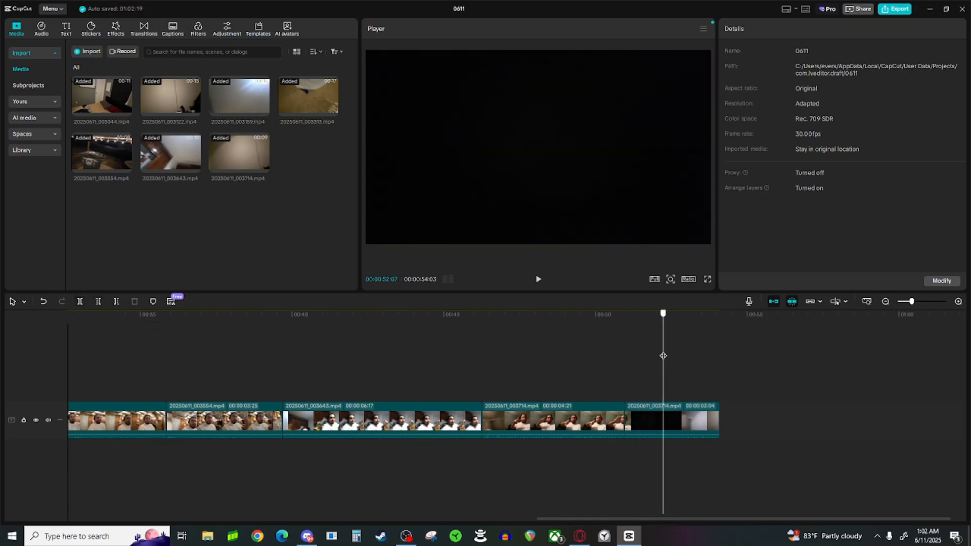
{"action": "left_click", "coordinate": [115, 302]}
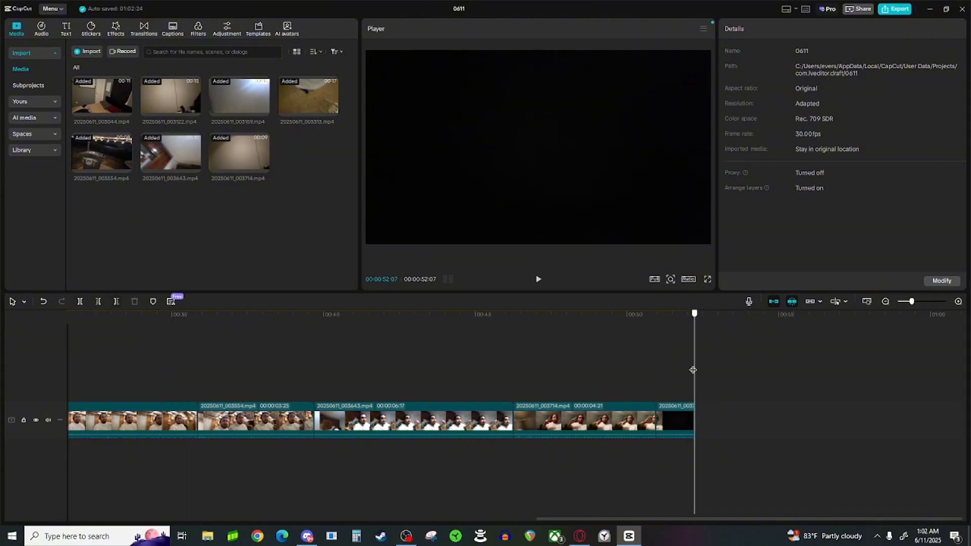
- Select all the video clips on the timeline and mute them by lowering their volume to -∞ dB
{"action": "mouse_move", "coordinate": [694, 368]}
{"action": "left_mouse_down"}
{"action": "mouse_move", "coordinate": [683, 372]}
{"action": "mouse_move", "coordinate": [706, 374]}
{"action": "left_mouse_up"}
{"action": "left_click_drag", "start_coordinate": [765, 496], "coordinate": [1, 413]}
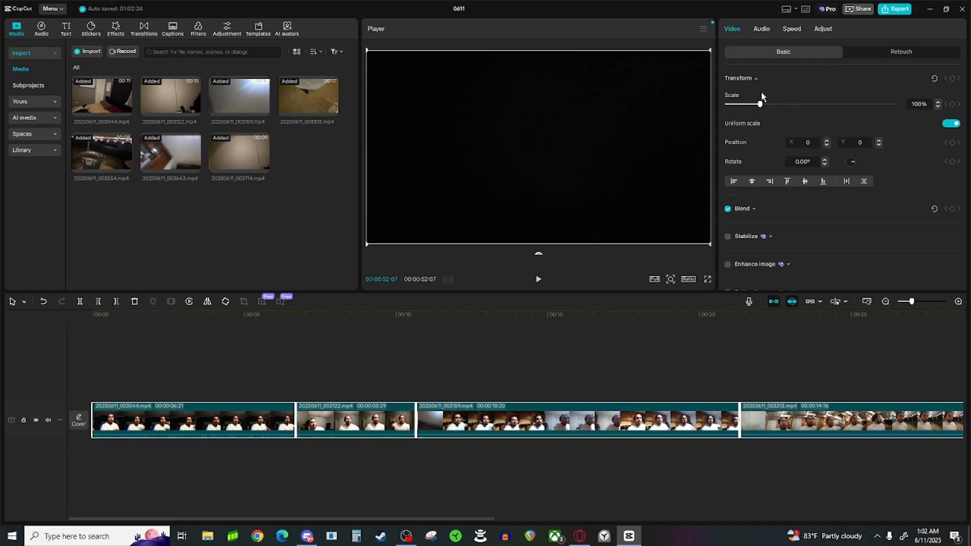
{"action": "left_click", "coordinate": [762, 29]}
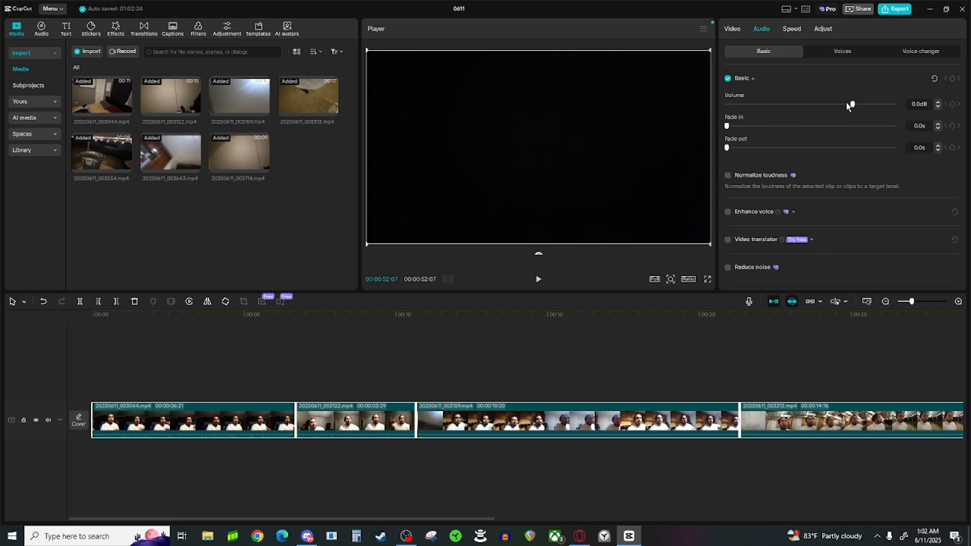
{"action": "left_click_drag", "start_coordinate": [851, 104], "coordinate": [728, 105]}
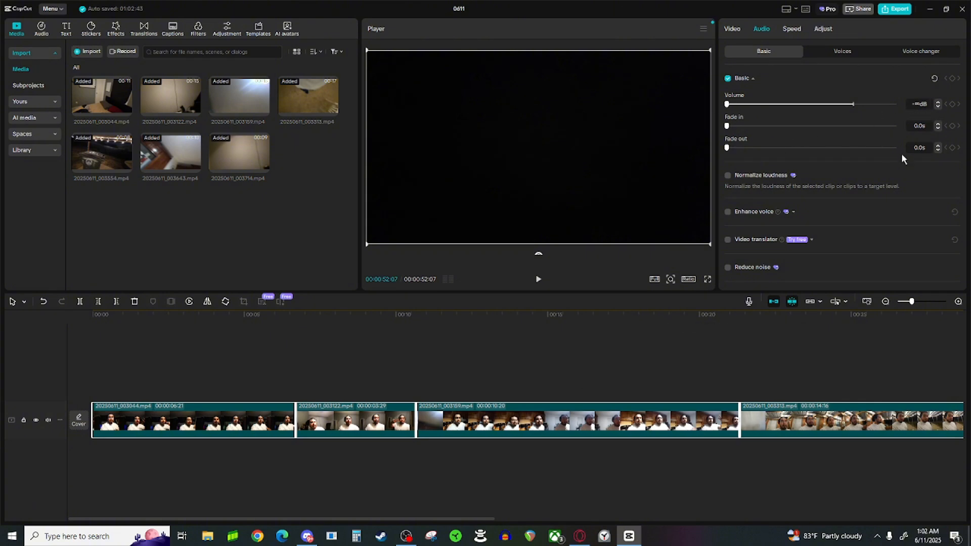
{"action": "scroll", "coordinate": [806, 261], "scroll_direction": "down", "scroll_amount": 2}
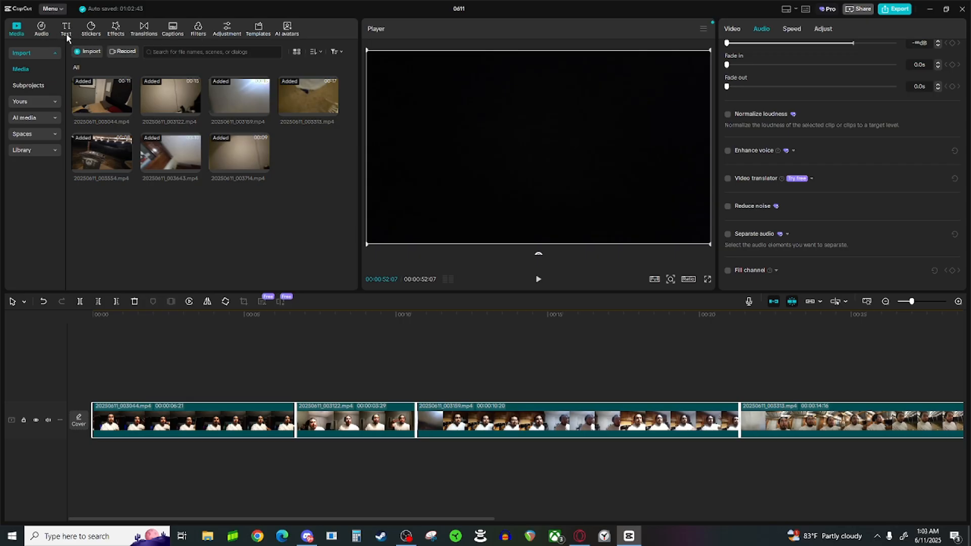
- Search the music library for "Chill hop" and return to the Beats category
{"action": "left_click", "coordinate": [41, 30]}
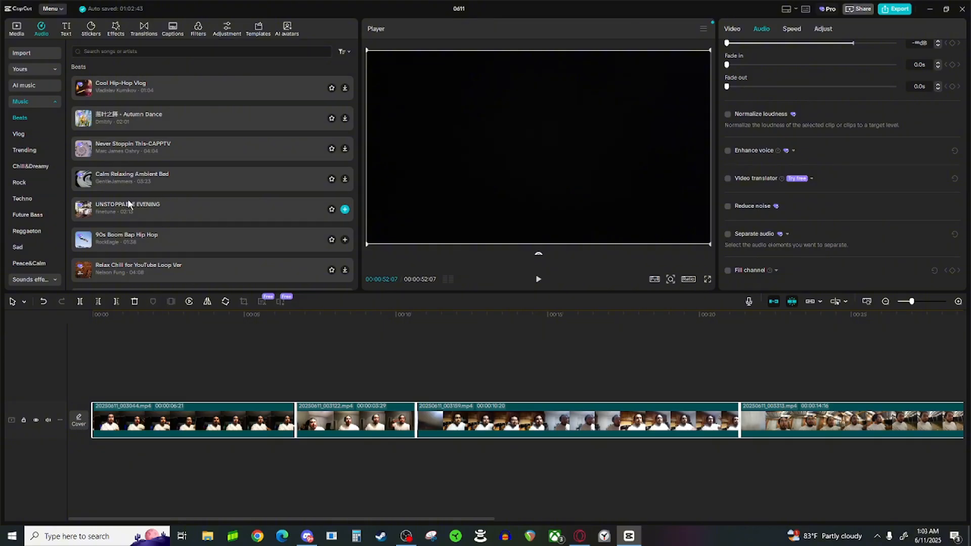
{"action": "left_click", "coordinate": [100, 54]}
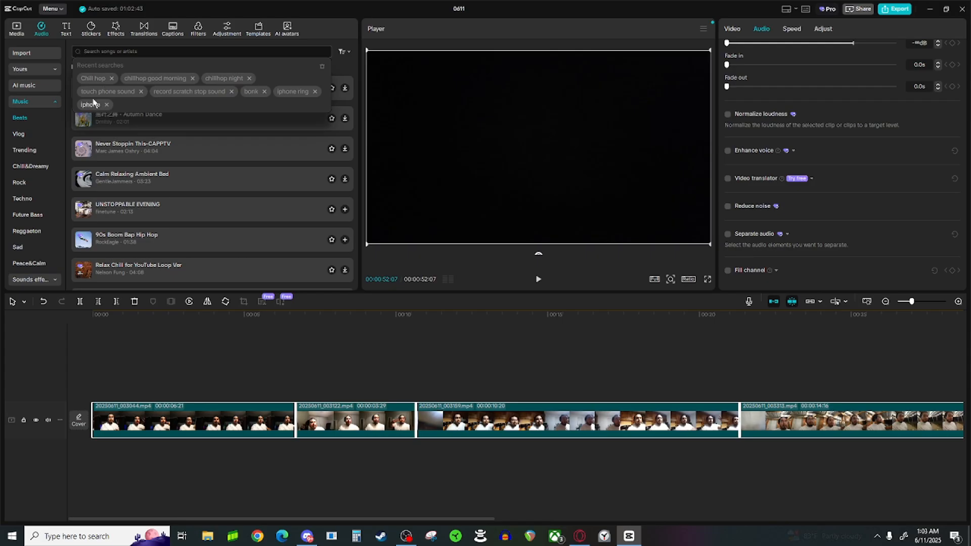
{"action": "left_click", "coordinate": [92, 80]}
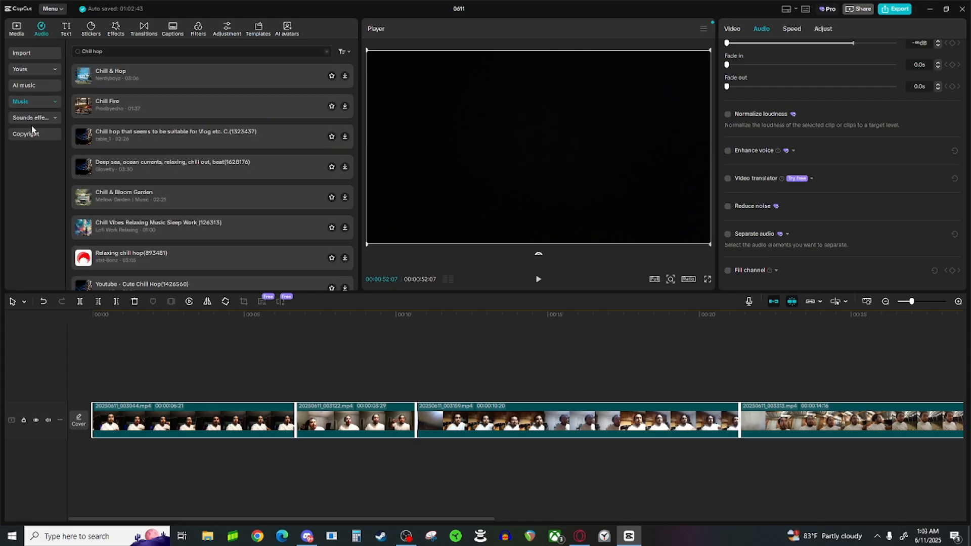
{"action": "left_click", "coordinate": [36, 104]}
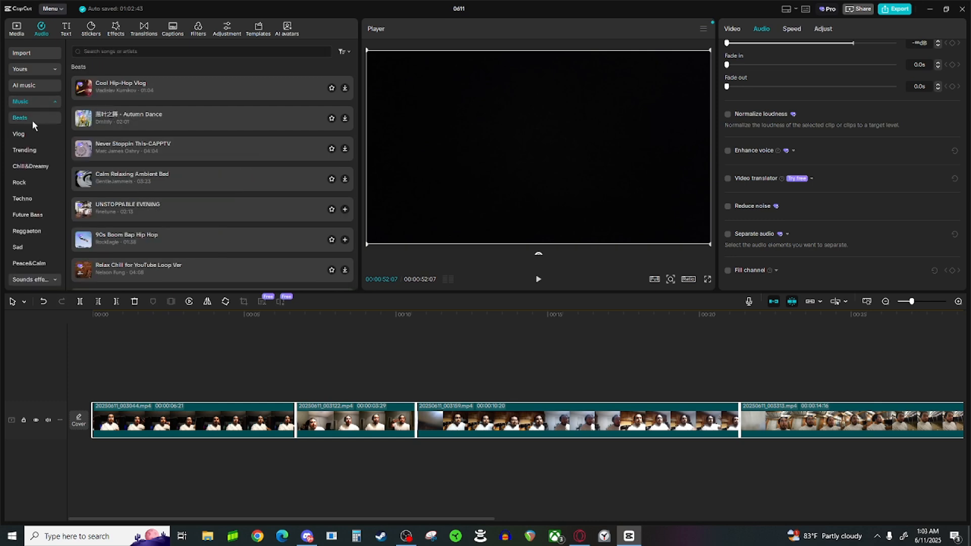
- Preview the track "Cool Hip-Hop Vlog" from Beats and place it under the video, starting at 00:00
{"action": "left_click", "coordinate": [156, 91]}
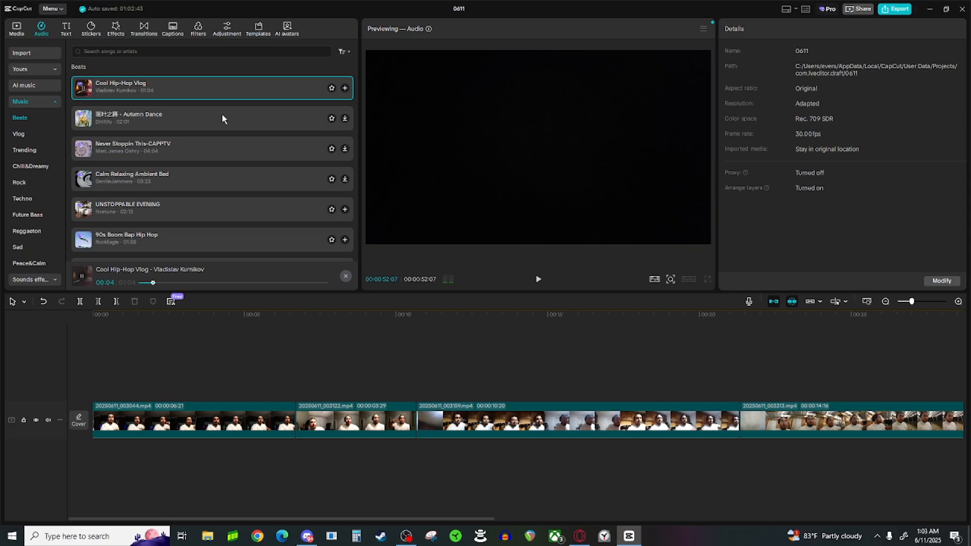
{"action": "left_click", "coordinate": [345, 89]}
{"action": "left_click_drag", "start_coordinate": [655, 459], "coordinate": [113, 449]}
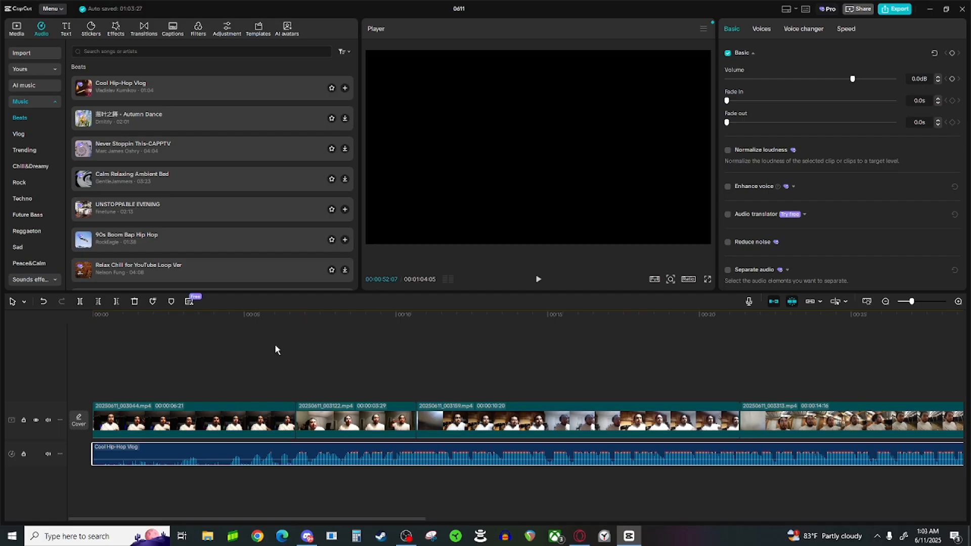
- Play the edit through and cut off the music where the video ends, at 00:00:52:07
{"action": "left_click", "coordinate": [539, 280]}
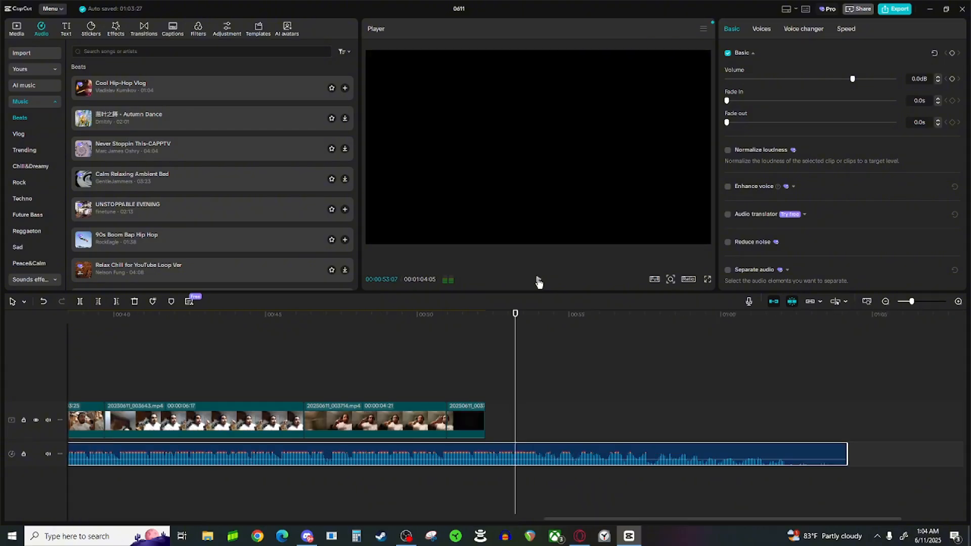
{"action": "left_click_drag", "start_coordinate": [518, 390], "coordinate": [486, 395]}
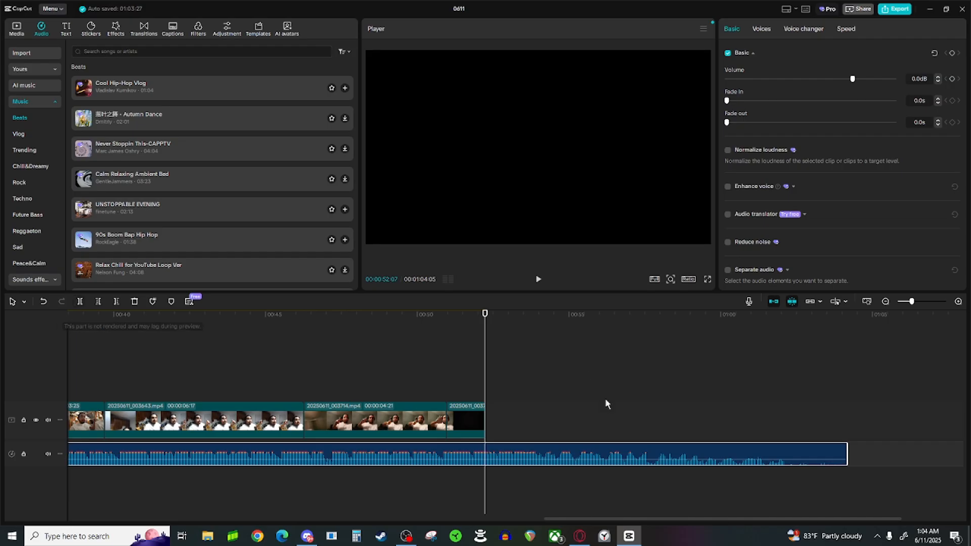
{"action": "left_click", "coordinate": [116, 301]}
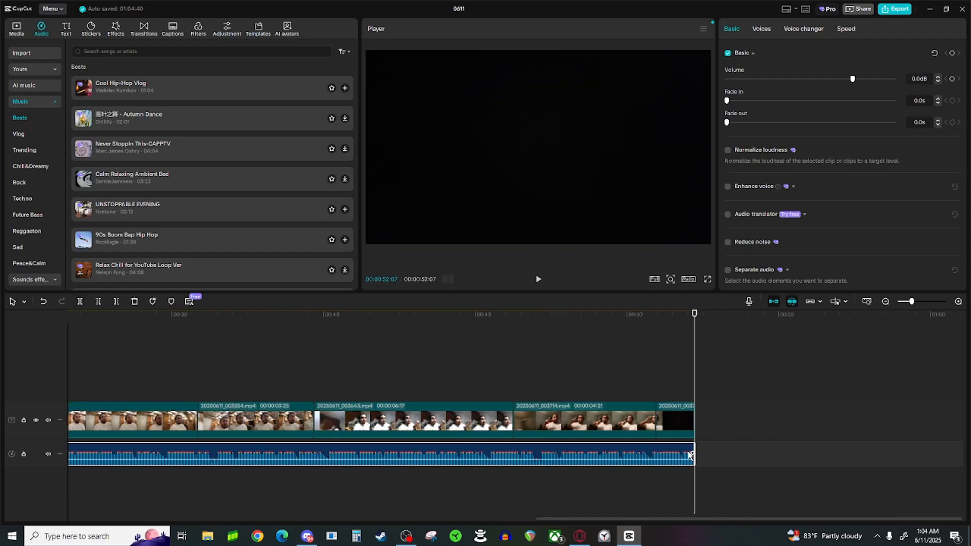
- Fade out the end of the music over 1.6 s, starting at 00:00:50:29 where the black clip begins
{"action": "left_click", "coordinate": [675, 428]}
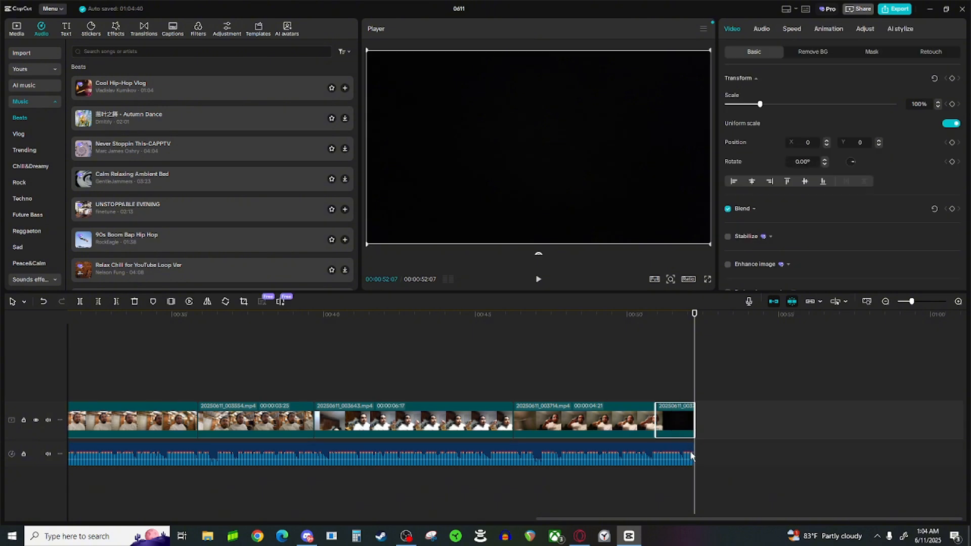
{"action": "left_click_drag", "start_coordinate": [694, 366], "coordinate": [656, 360]}
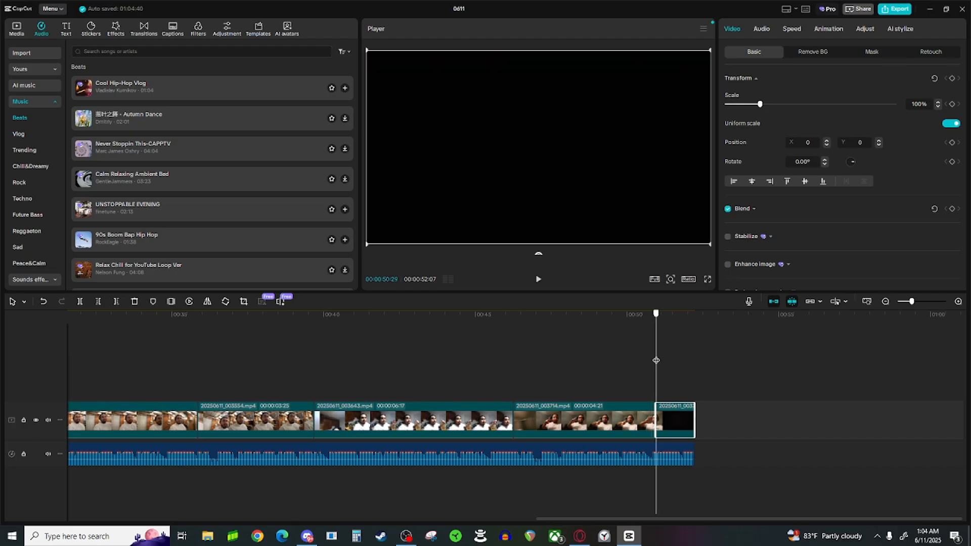
{"action": "left_click", "coordinate": [656, 451]}
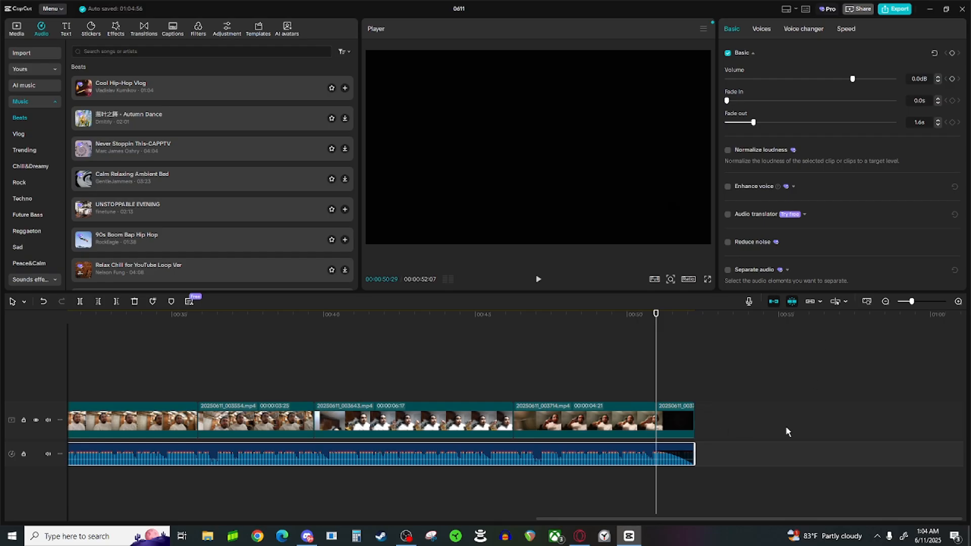
{"action": "left_click_drag", "start_coordinate": [655, 351], "coordinate": [695, 354]}
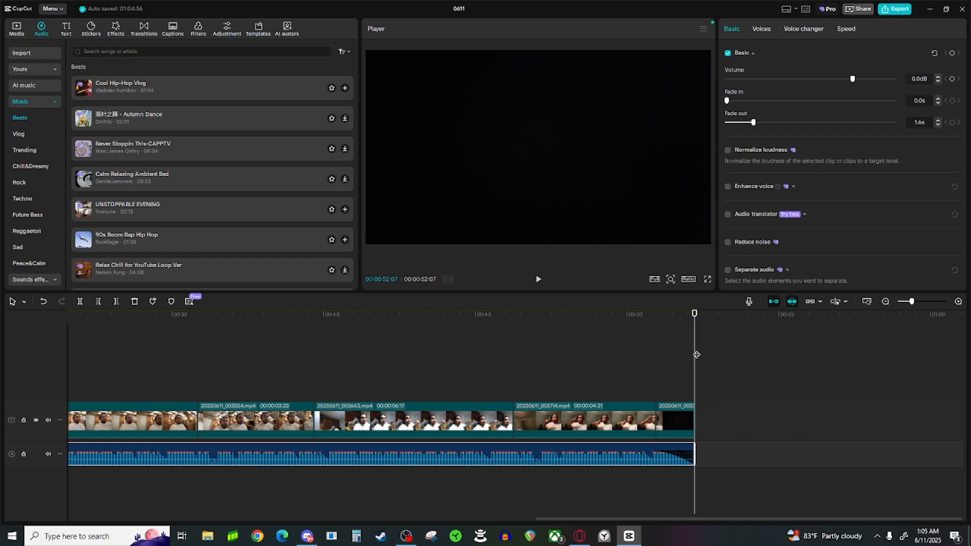
- Turn on loudness normalization for the "Cool Hip-Hop Vlog" music clip
{"action": "mouse_move", "coordinate": [697, 355]}
{"action": "left_mouse_down"}
{"action": "mouse_move", "coordinate": [531, 369]}
{"action": "mouse_move", "coordinate": [703, 369]}
{"action": "left_mouse_up"}
{"action": "left_click_drag", "start_coordinate": [794, 507], "coordinate": [3, 458]}
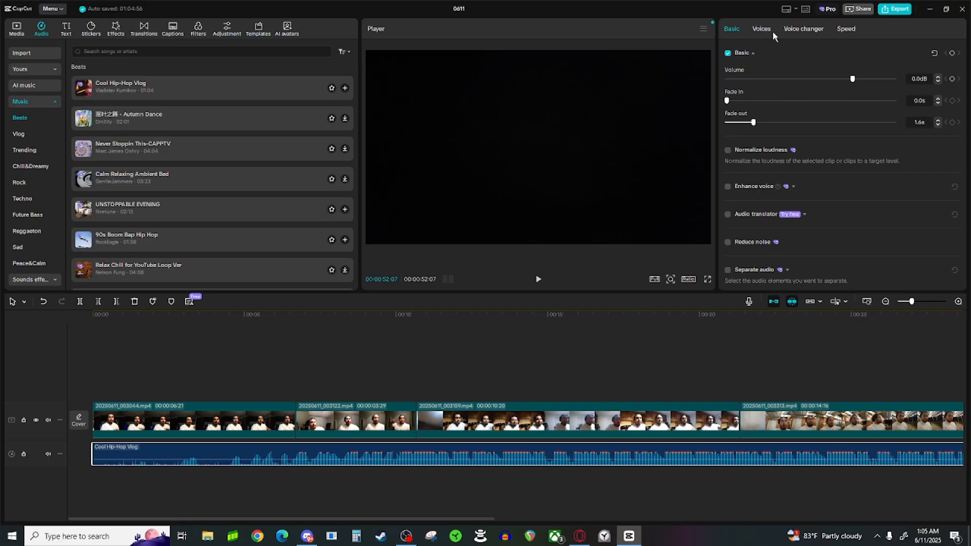
{"action": "left_click", "coordinate": [727, 150]}
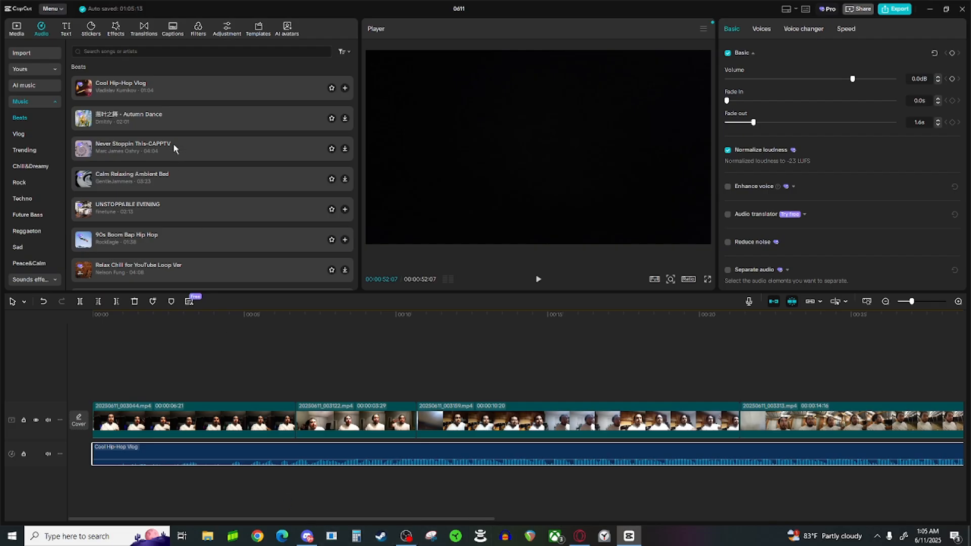
- Search the sound effects library for "woosh"
{"action": "left_click", "coordinate": [118, 52]}
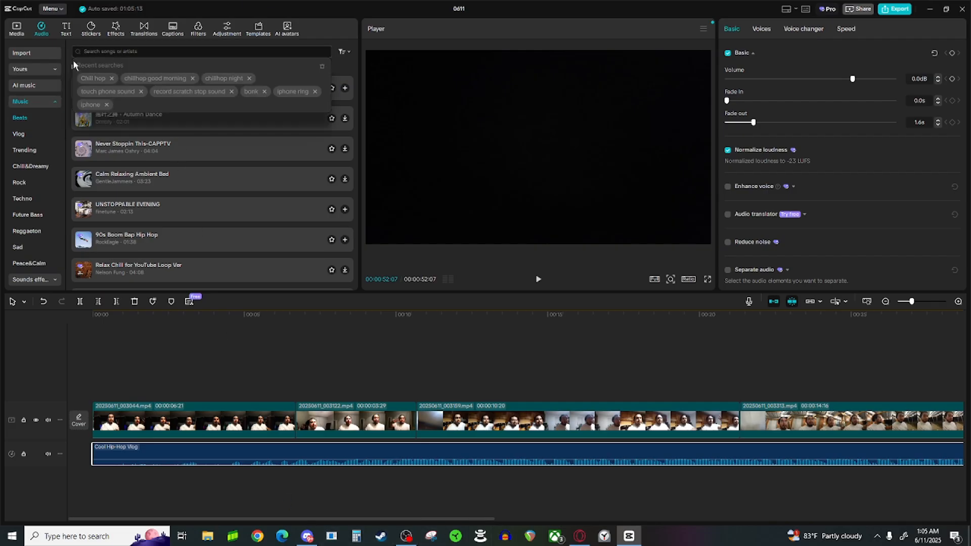
{"action": "left_click", "coordinate": [38, 103]}
{"action": "left_click", "coordinate": [42, 119]}
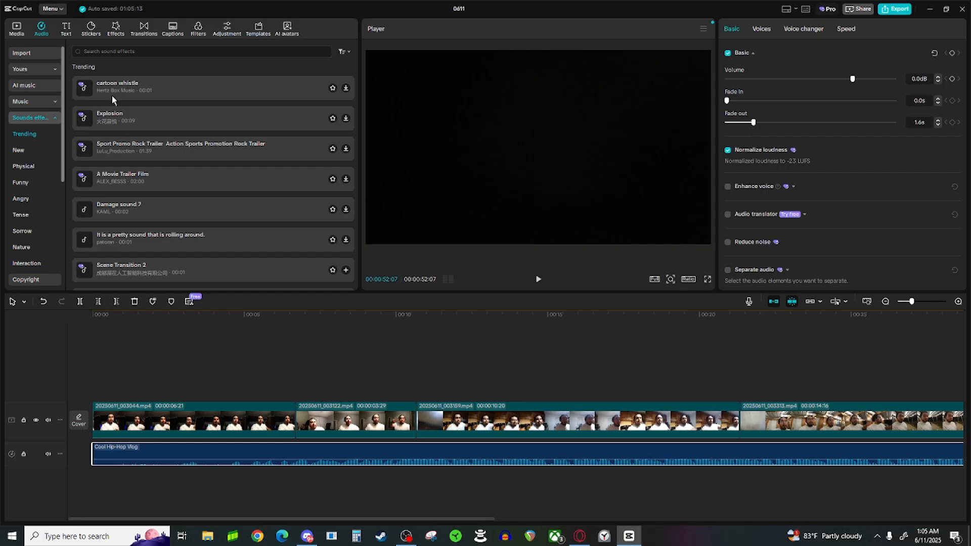
{"action": "left_click", "coordinate": [112, 53]}
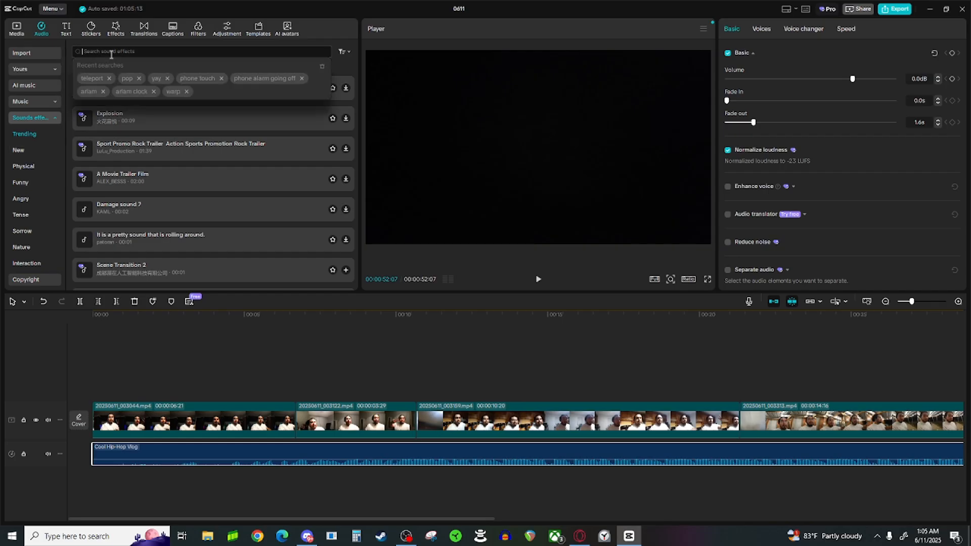
{"action": "type", "text": "w"}
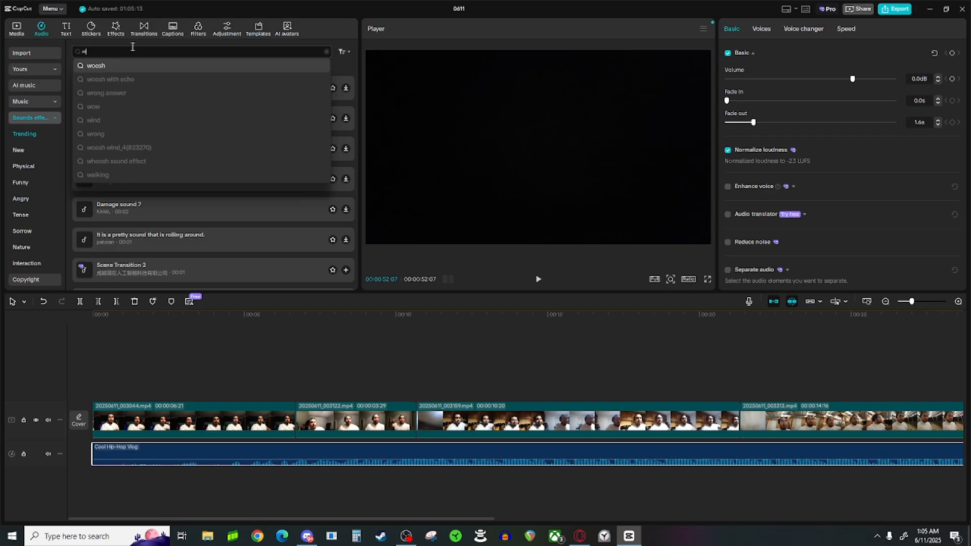
{"action": "left_click", "coordinate": [126, 68]}
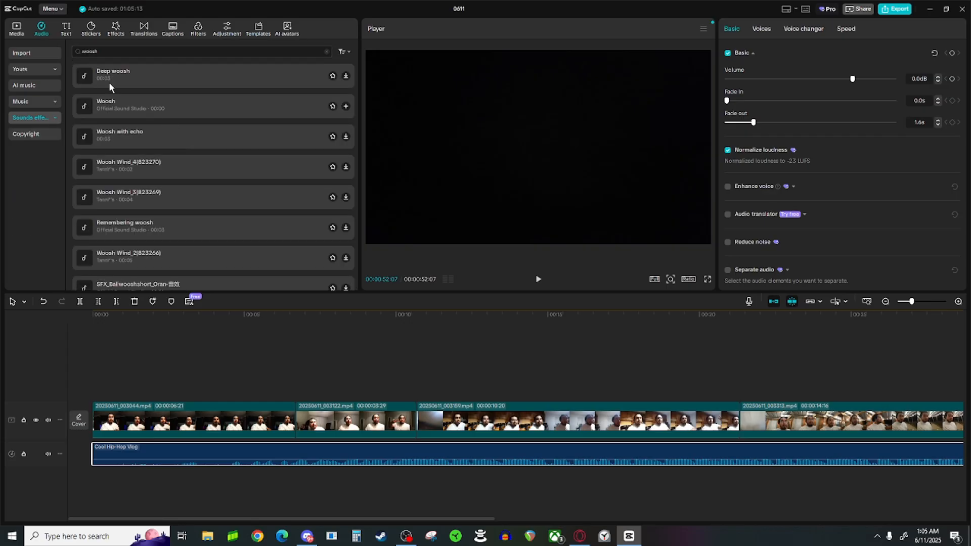
- Preview several of the woosh sound effects, from "Deep woosh" to "Crashing woosh", to compare how they sound
{"action": "left_click", "coordinate": [290, 77]}
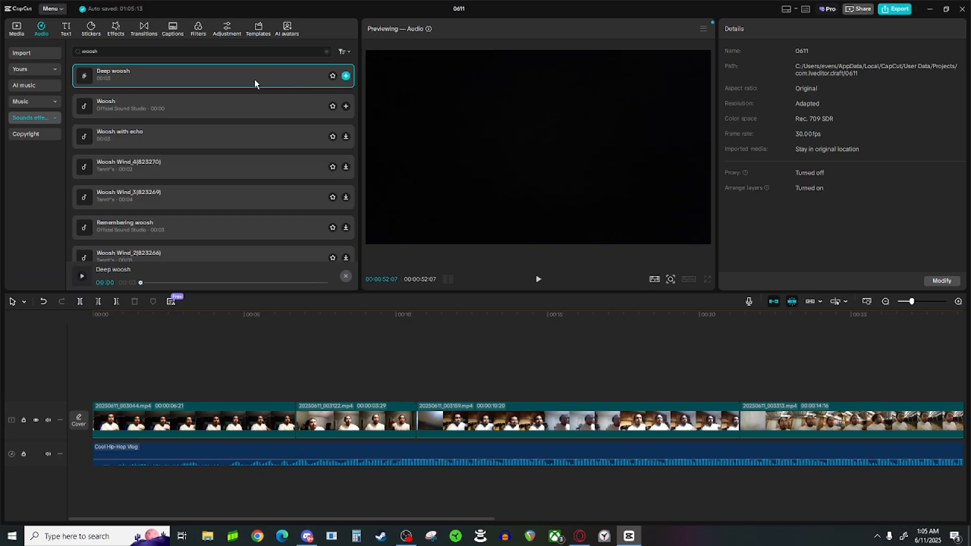
{"action": "left_click", "coordinate": [233, 112]}
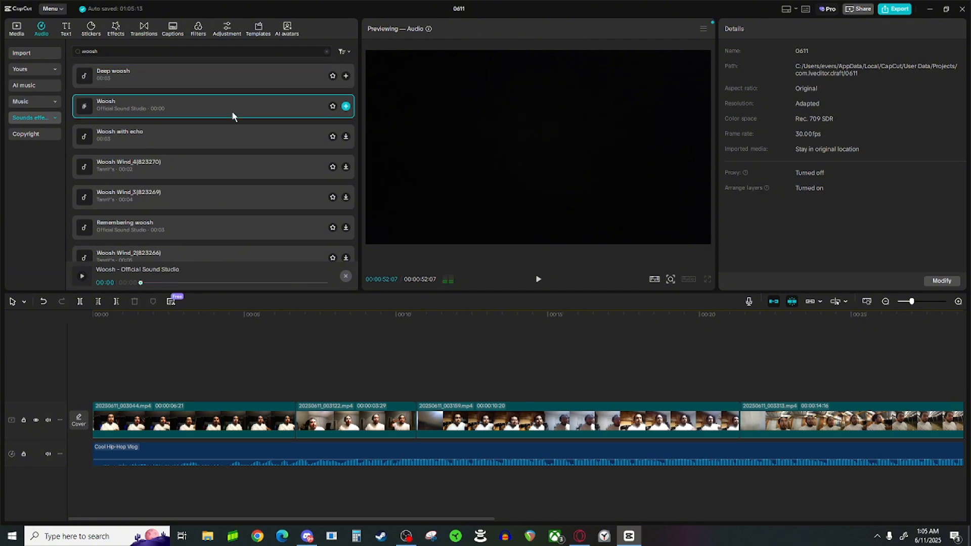
{"action": "left_click", "coordinate": [223, 138]}
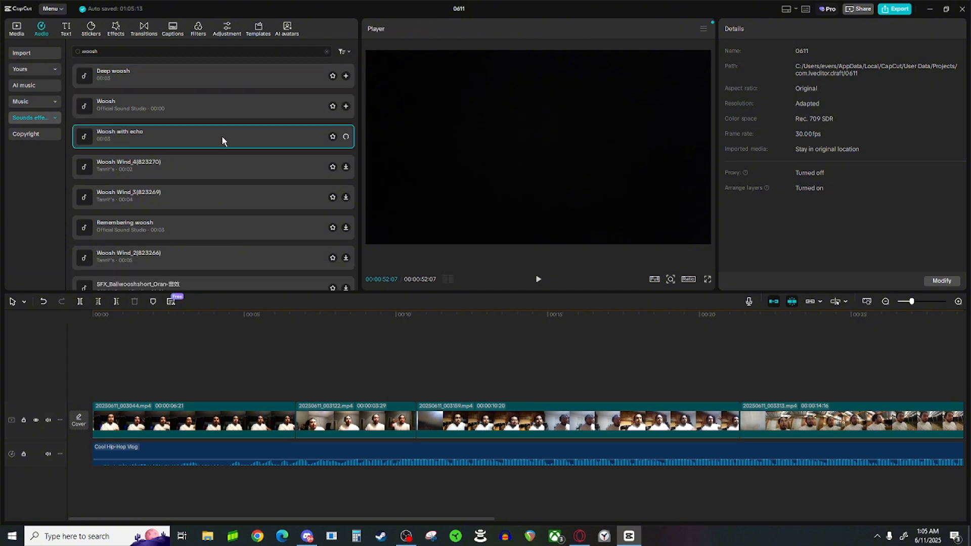
{"action": "left_click", "coordinate": [220, 172]}
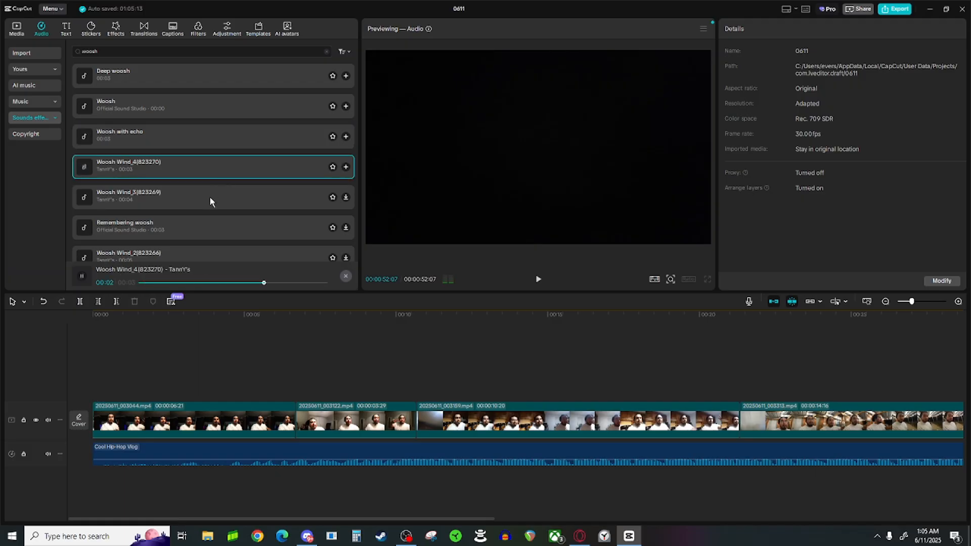
{"action": "scroll", "coordinate": [210, 195], "scroll_direction": "down", "scroll_amount": 3}
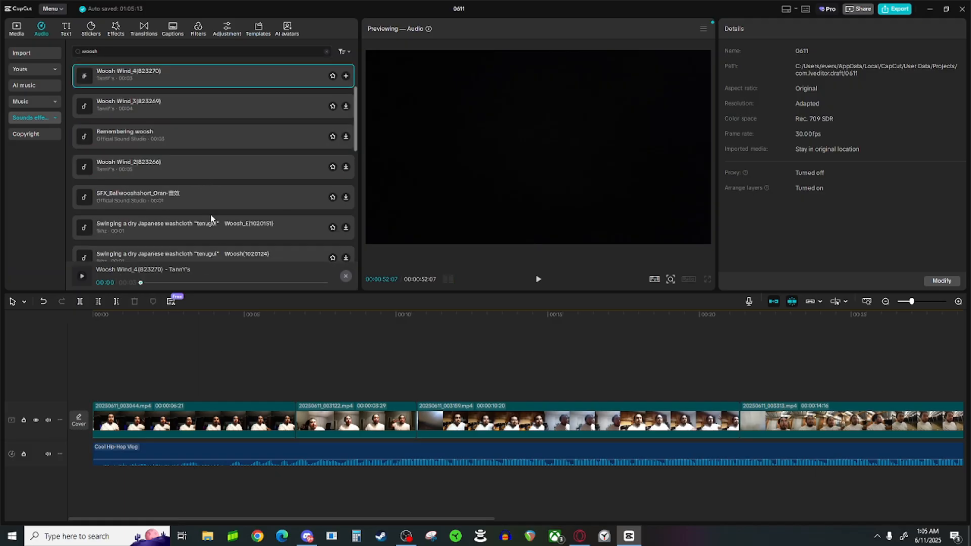
{"action": "left_click", "coordinate": [205, 202]}
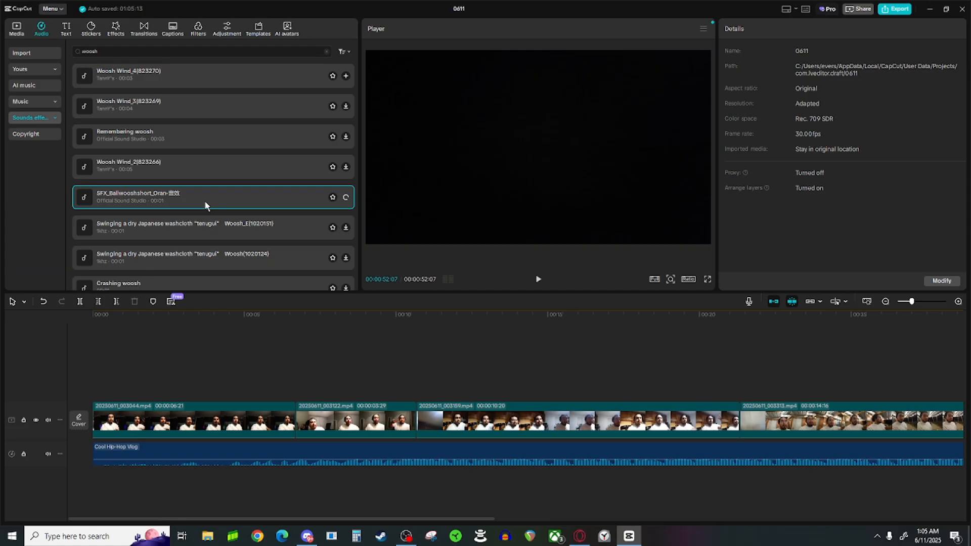
{"action": "left_click", "coordinate": [194, 231]}
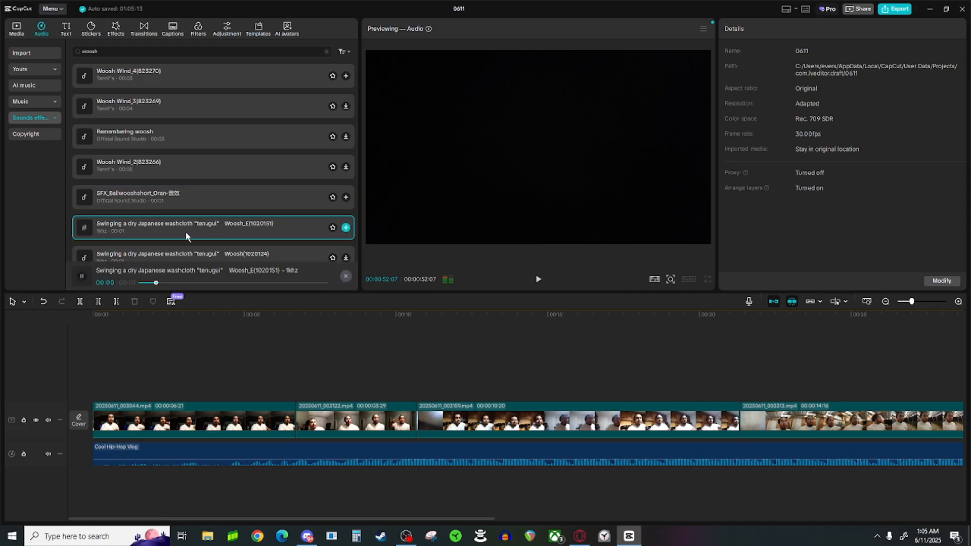
{"action": "scroll", "coordinate": [185, 232], "scroll_direction": "down", "scroll_amount": 1}
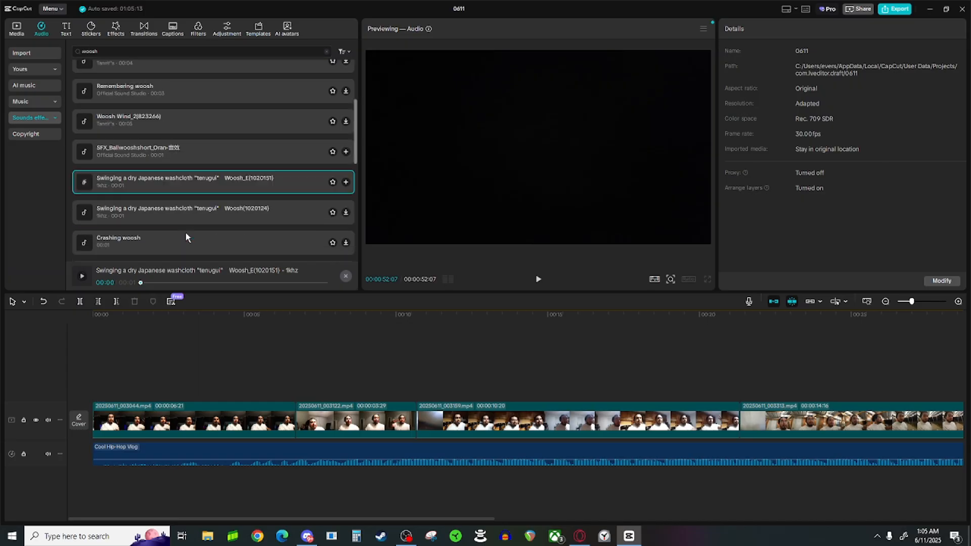
{"action": "left_click", "coordinate": [186, 218]}
{"action": "left_click", "coordinate": [189, 244]}
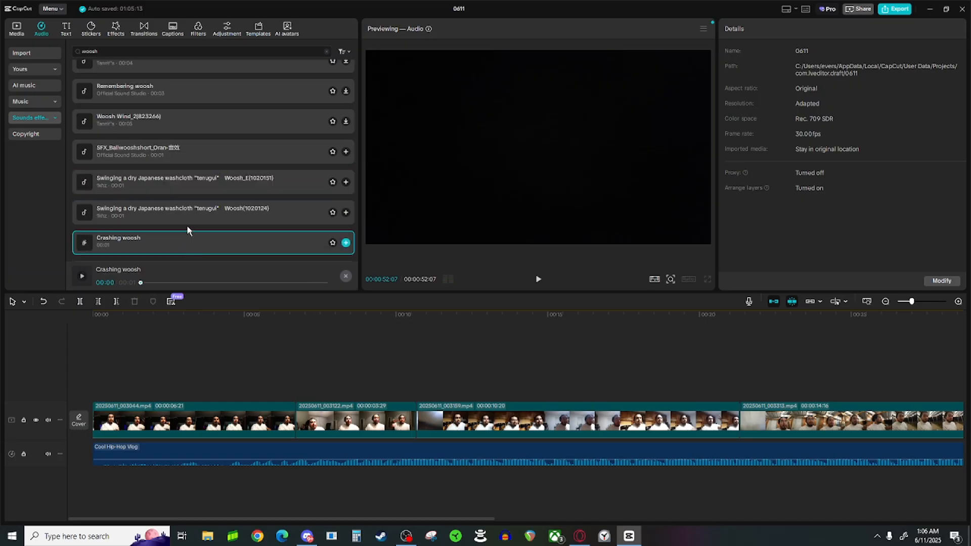
{"action": "scroll", "coordinate": [184, 217], "scroll_direction": "down", "scroll_amount": 1}
{"action": "scroll", "coordinate": [192, 231], "scroll_direction": "down", "scroll_amount": 2}
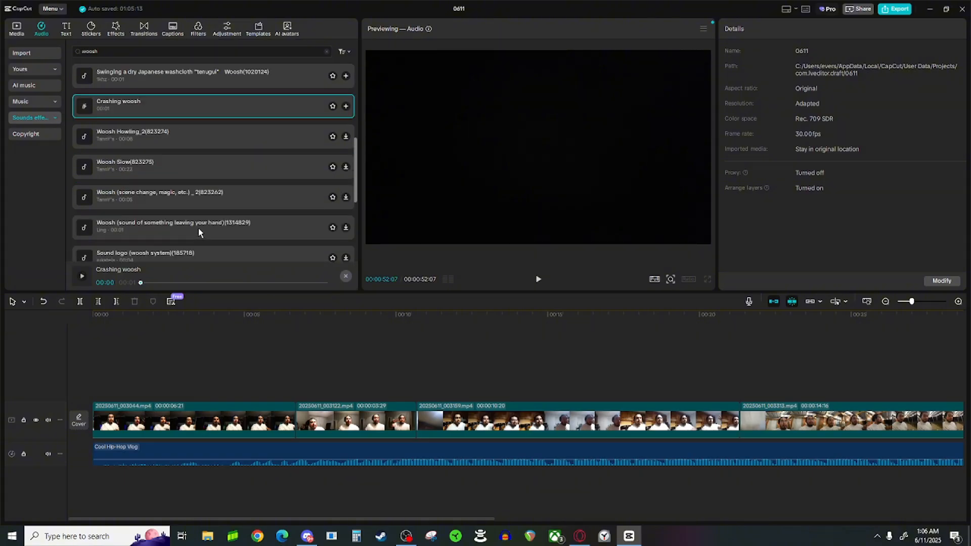
{"action": "scroll", "coordinate": [202, 217], "scroll_direction": "up", "scroll_amount": 4}
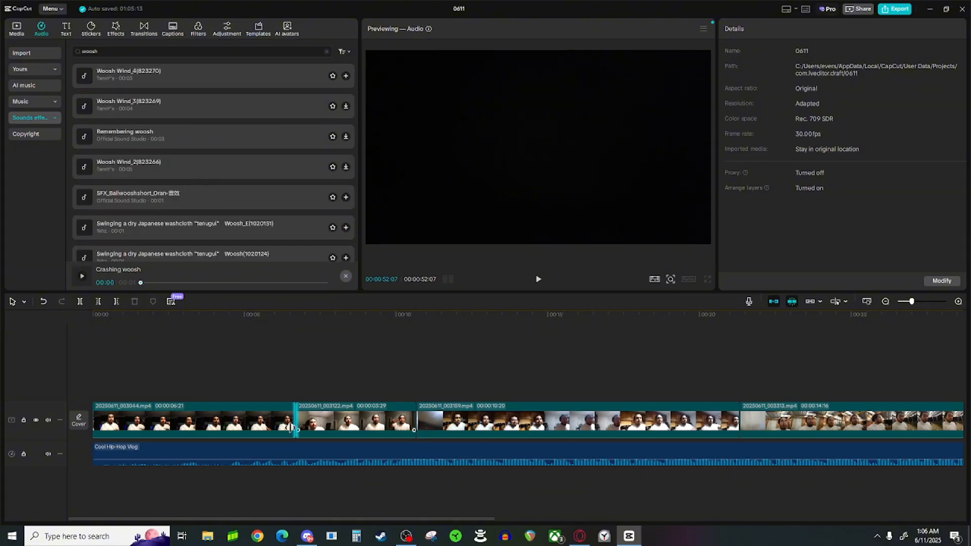
- Add the "tenugui" Woosh_E(1020151) sound effect beneath the music, at the cut between the first and second video clips
{"action": "left_click", "coordinate": [141, 229]}
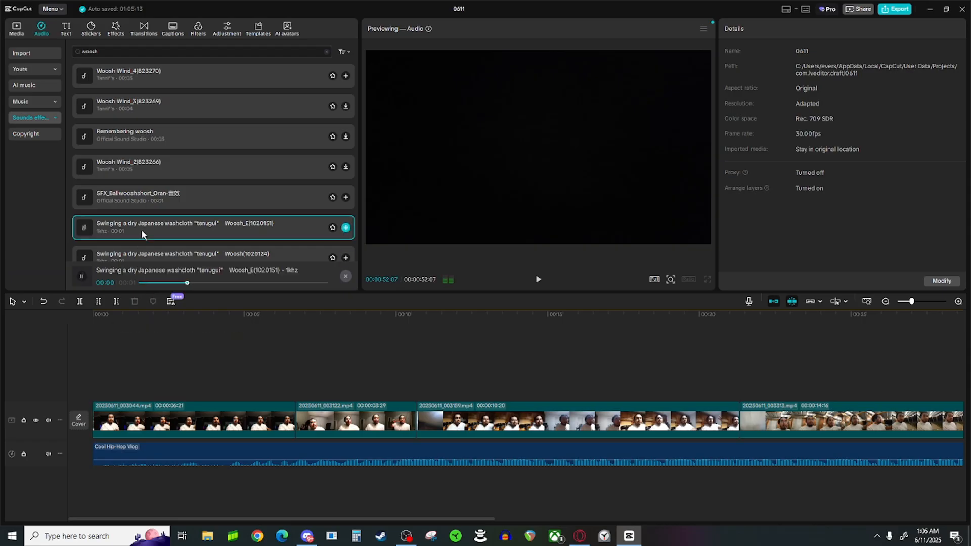
{"action": "left_click", "coordinate": [345, 227]}
{"action": "left_click_drag", "start_coordinate": [686, 449], "coordinate": [305, 473]}
- Play the cut between the first and second clips from 00:00:05:29 to check the woosh timing
{"action": "left_click", "coordinate": [277, 392]}
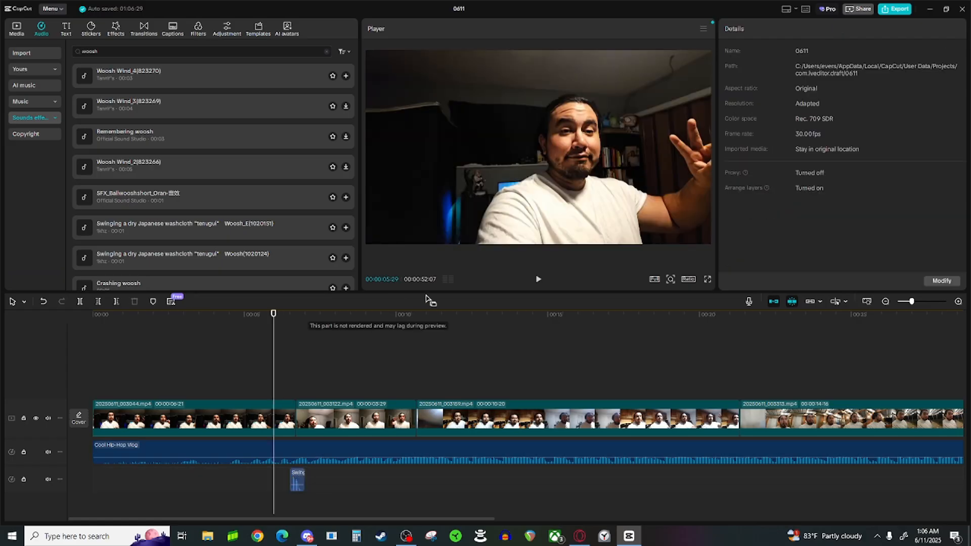
{"action": "left_click", "coordinate": [537, 282]}
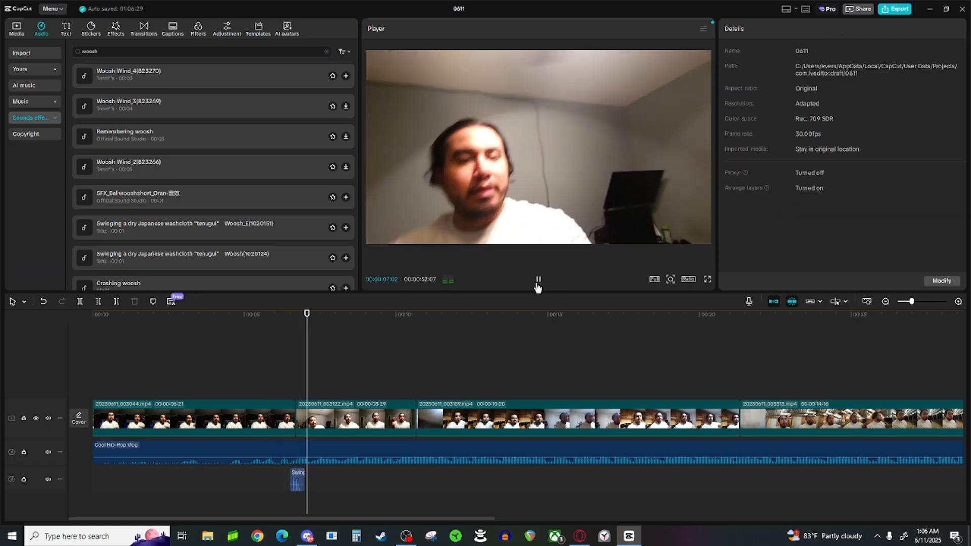
{"action": "left_click", "coordinate": [538, 279]}
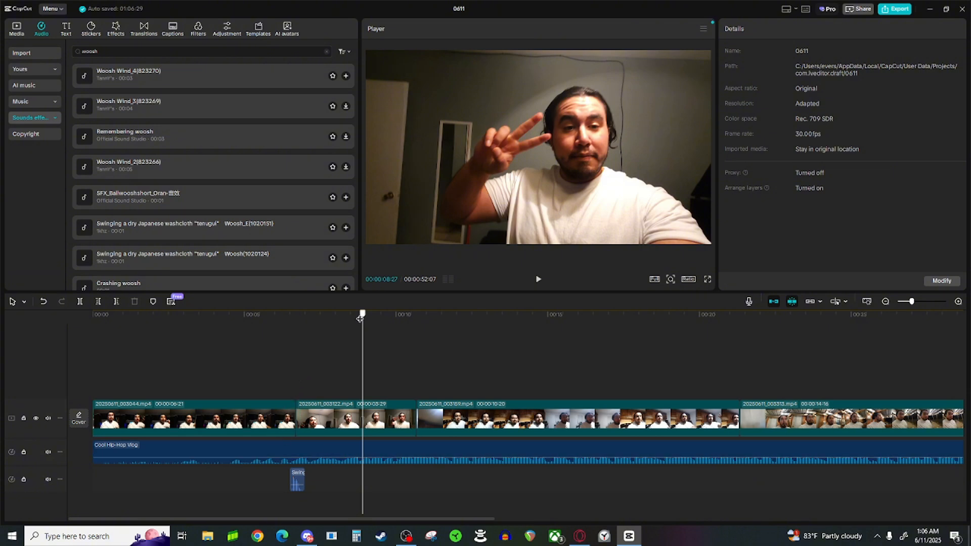
- Copy the woosh effect and paste it at 00:00:10:17, just before the cut between the second and third clips
{"action": "left_click_drag", "start_coordinate": [360, 315], "coordinate": [390, 328]}
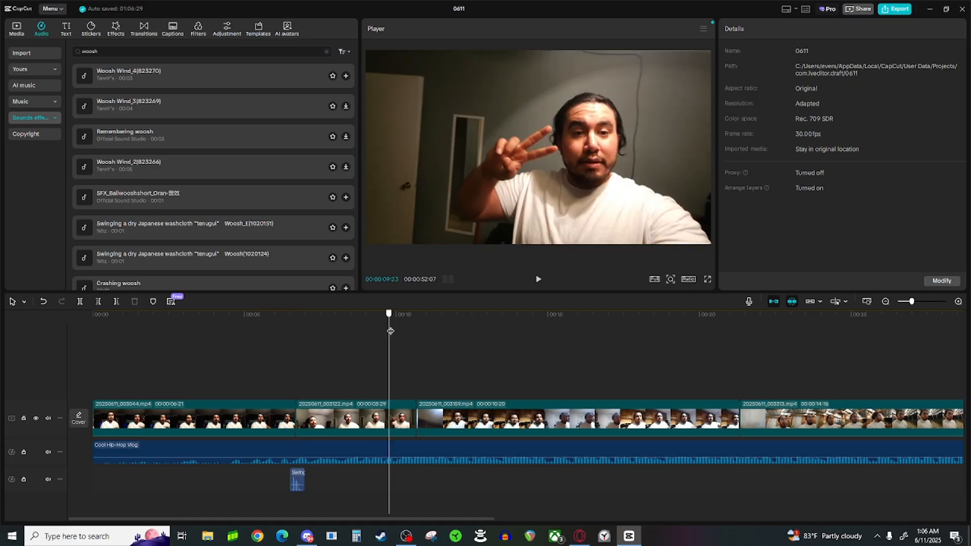
{"action": "left_click", "coordinate": [303, 478]}
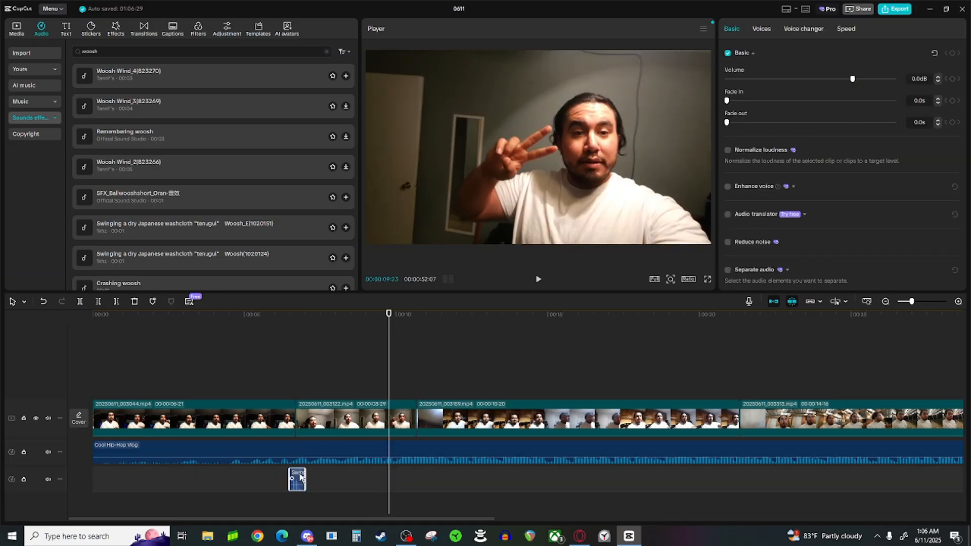
{"action": "right_click", "coordinate": [303, 478]}
{"action": "left_click", "coordinate": [329, 285]}
{"action": "left_click_drag", "start_coordinate": [390, 359], "coordinate": [413, 359]}
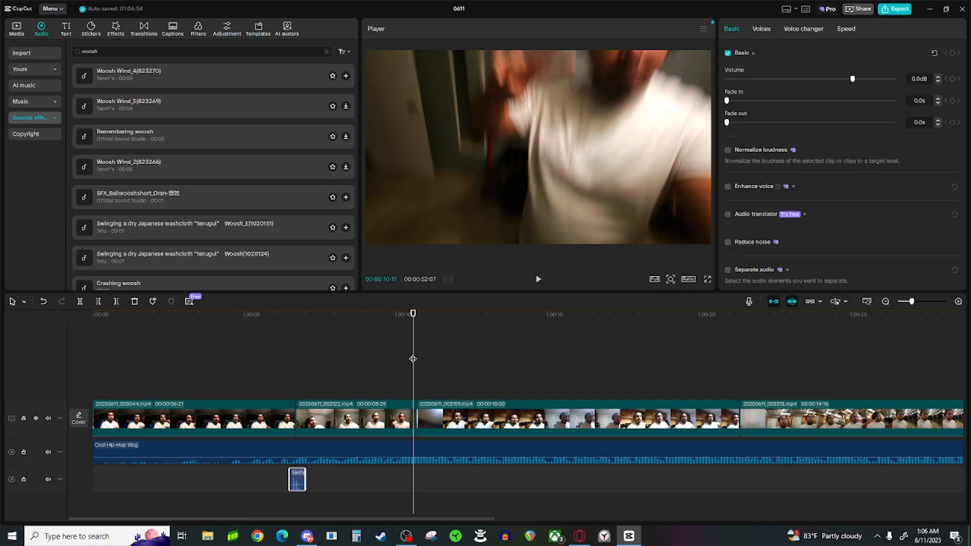
{"action": "key", "text": "ctrl+v"}
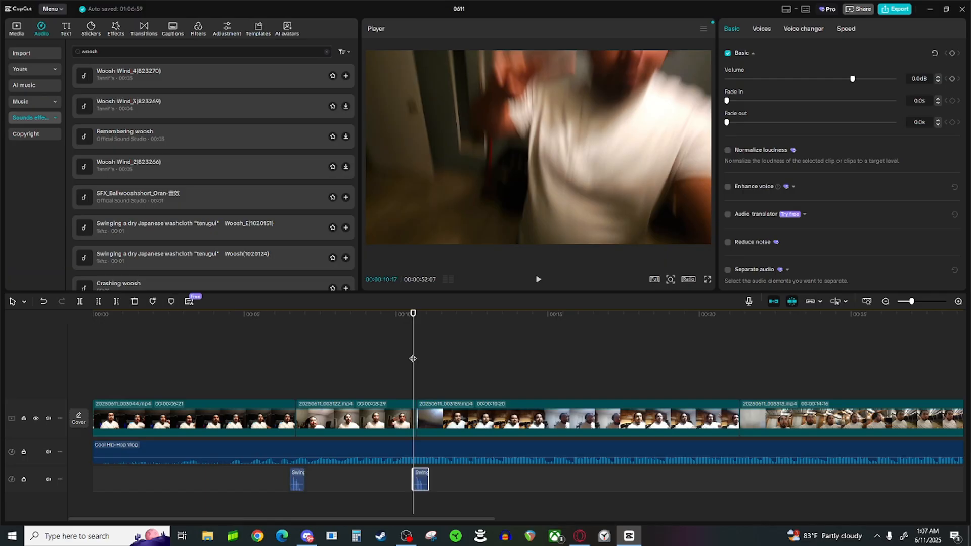
- Paste the woosh effect at the remaining cuts, including the third-to-fourth clip cut and 00:00:35:19, and return the playhead to the start
{"action": "left_click_drag", "start_coordinate": [468, 377], "coordinate": [278, 429]}
{"action": "key", "text": "ctrl+v"}
{"action": "key", "text": "ctrl+v"}
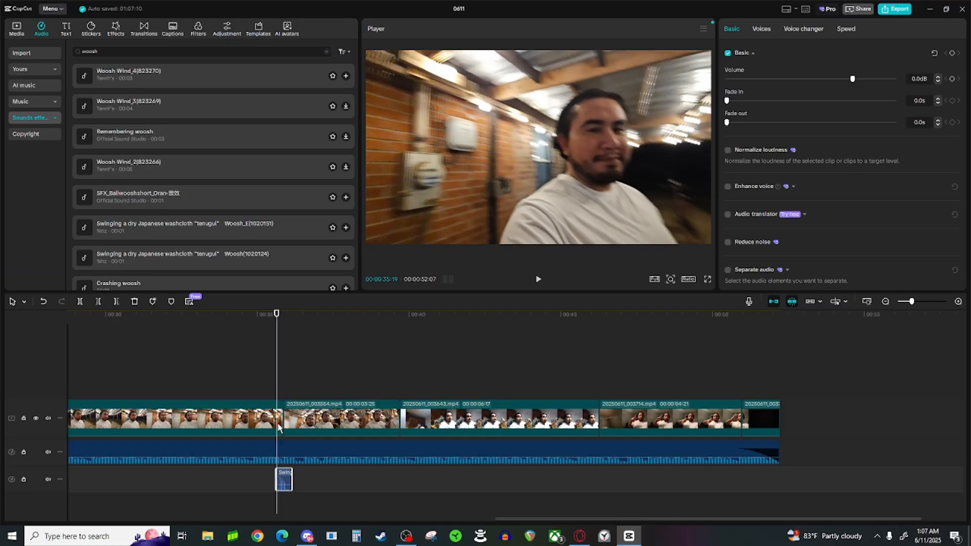
{"action": "left_click_drag", "start_coordinate": [276, 377], "coordinate": [0, 384]}
{"action": "key", "text": "ctrl+v"}
{"action": "key", "text": "ctrl+v"}
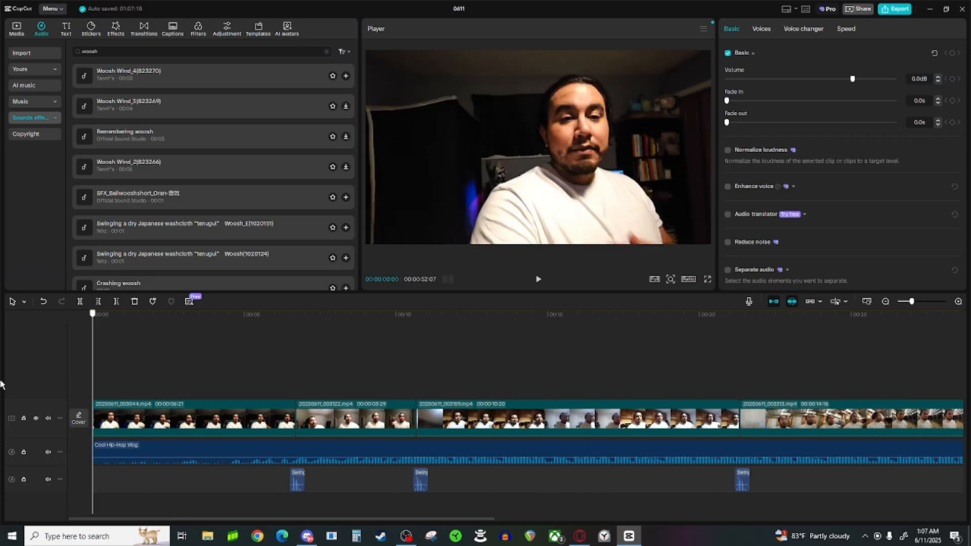
- Scrub and play across the cut between the first and second clips, starting from 00:00:06:05, to review the camera-movement match and woosh
{"action": "left_click_drag", "start_coordinate": [94, 345], "coordinate": [289, 374]}
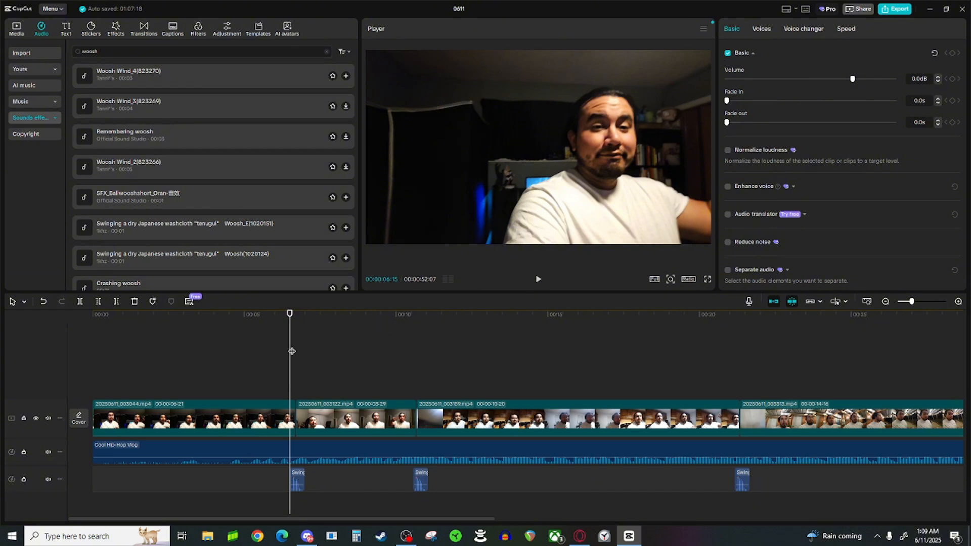
{"action": "left_click_drag", "start_coordinate": [290, 352], "coordinate": [280, 352]}
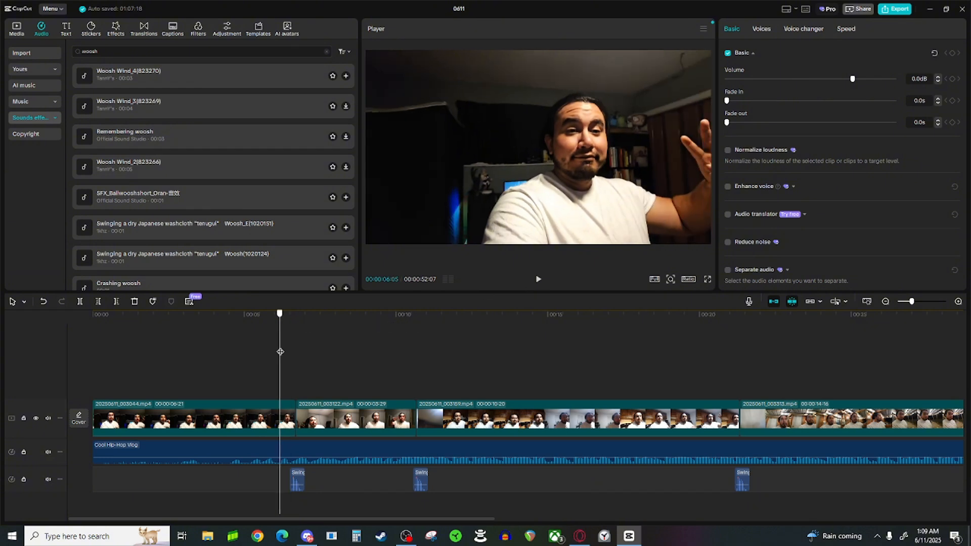
{"action": "left_click", "coordinate": [538, 284]}
{"action": "left_click", "coordinate": [537, 284]}
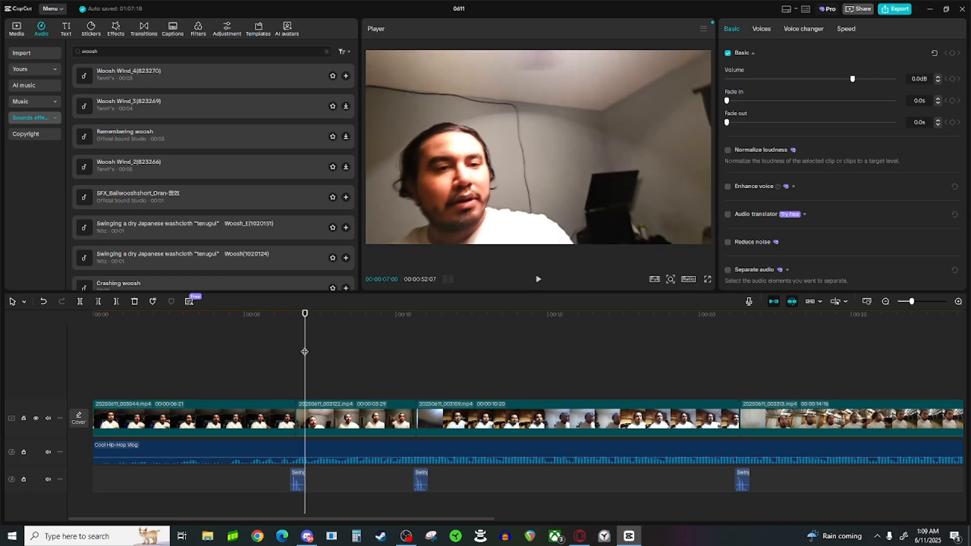
{"action": "mouse_move", "coordinate": [303, 352]}
{"action": "left_mouse_down"}
{"action": "mouse_move", "coordinate": [259, 352]}
{"action": "mouse_move", "coordinate": [287, 352]}
{"action": "left_mouse_up"}
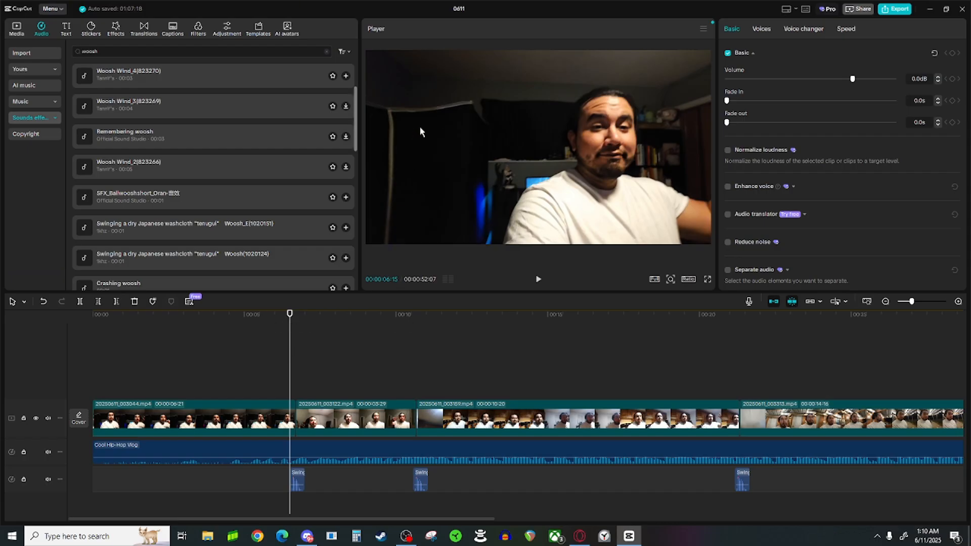
{"action": "left_click", "coordinate": [300, 345]}
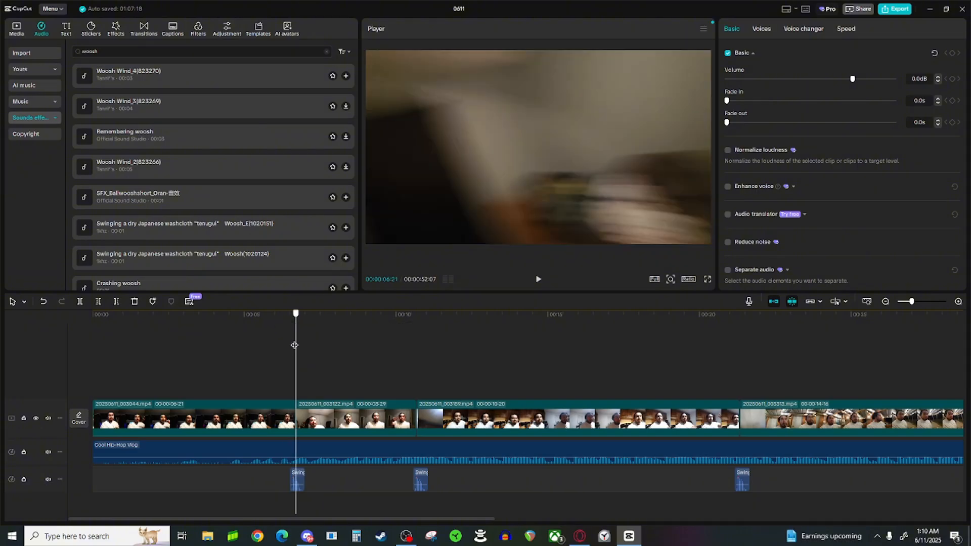
{"action": "left_click_drag", "start_coordinate": [301, 345], "coordinate": [305, 345]}
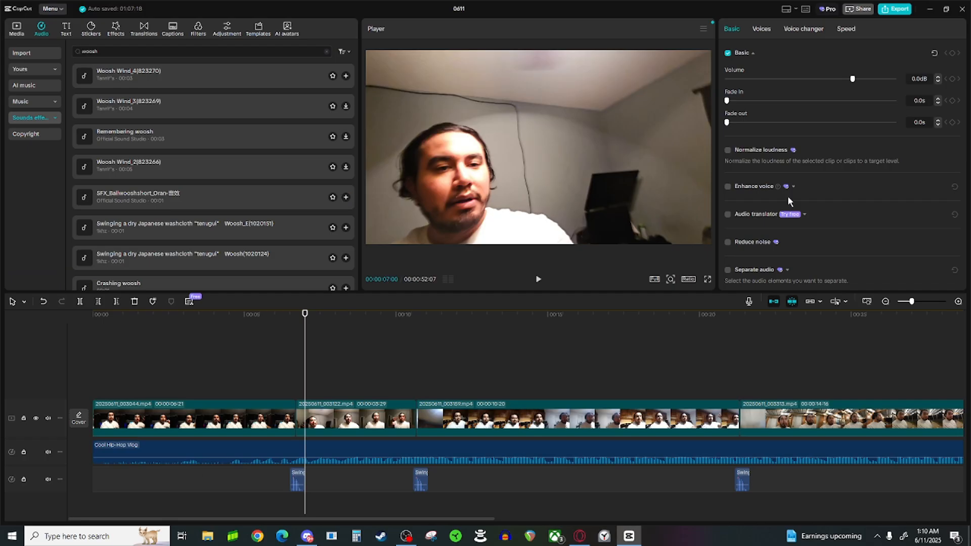
- Scrub through the cut between the second and third clips, and play the video from just before it to the black ending
{"action": "left_click_drag", "start_coordinate": [308, 339], "coordinate": [413, 352]}
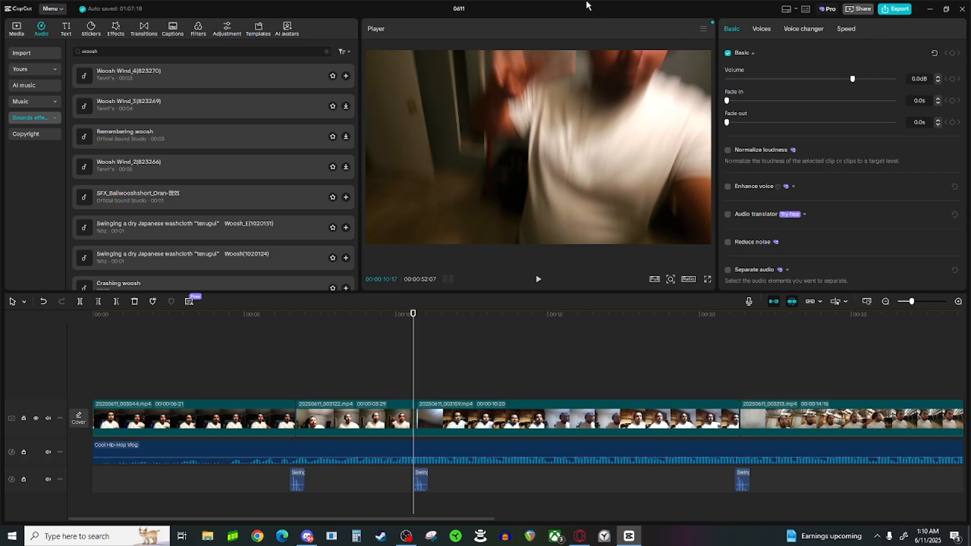
{"action": "left_click", "coordinate": [420, 371]}
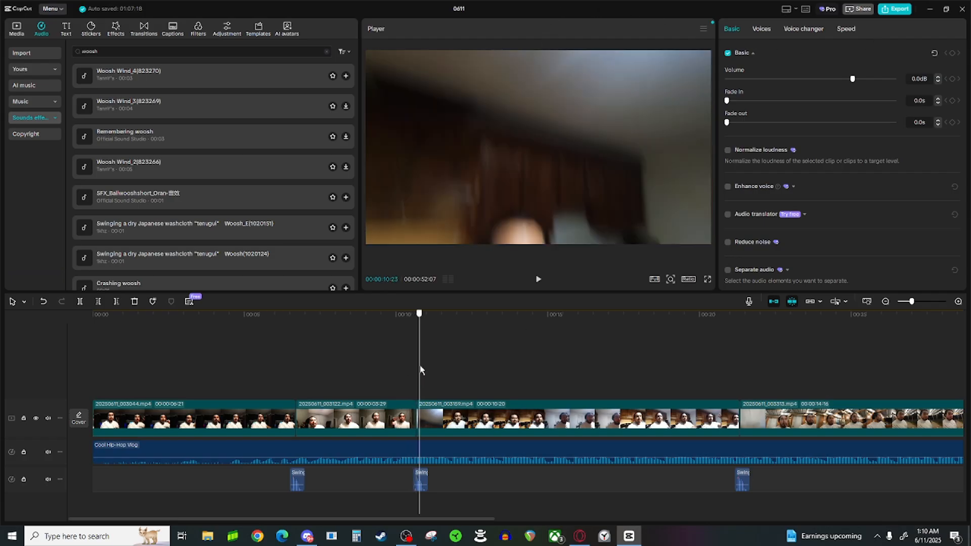
{"action": "mouse_move", "coordinate": [420, 366]}
{"action": "left_mouse_down"}
{"action": "mouse_move", "coordinate": [496, 372]}
{"action": "mouse_move", "coordinate": [420, 373]}
{"action": "left_mouse_up"}
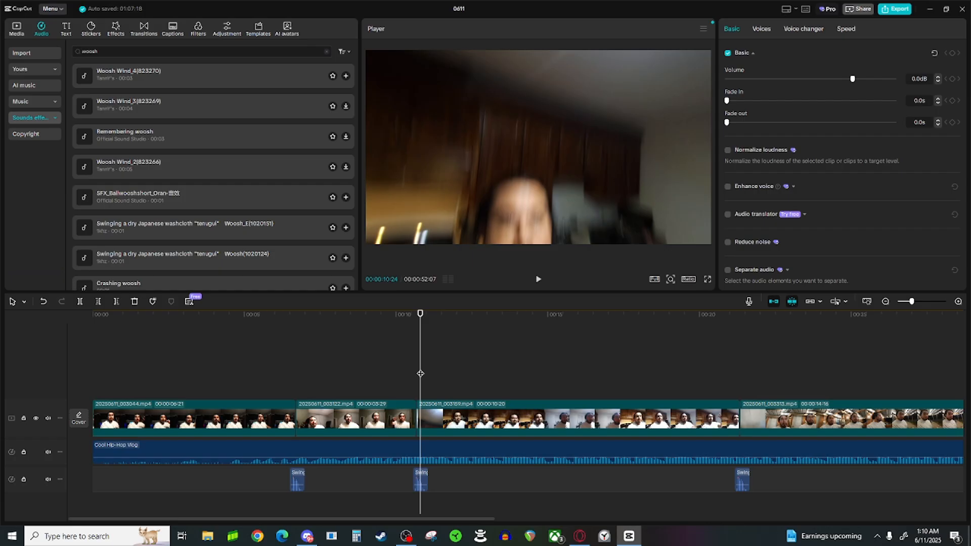
{"action": "left_click_drag", "start_coordinate": [421, 373], "coordinate": [394, 374]}
{"action": "left_click", "coordinate": [537, 281]}
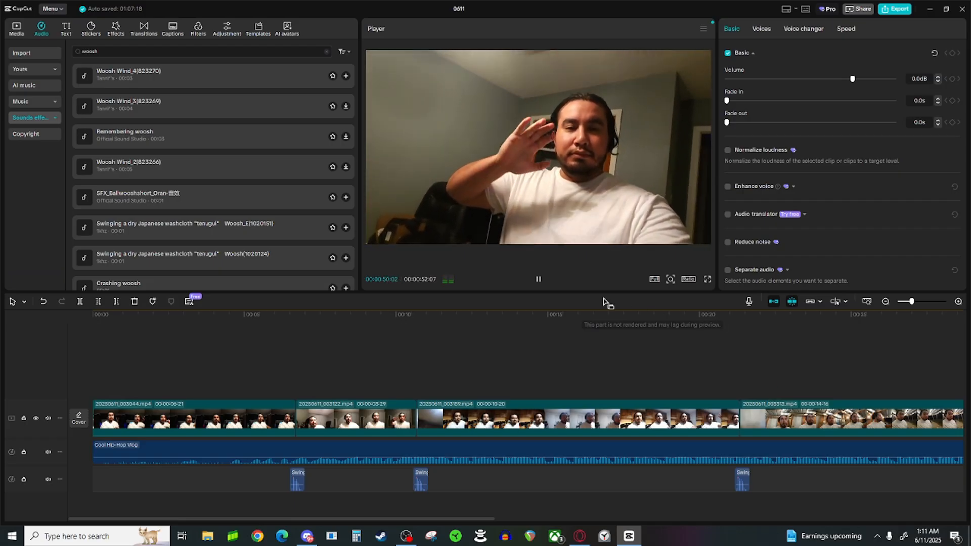
{"action": "left_click", "coordinate": [538, 281]}
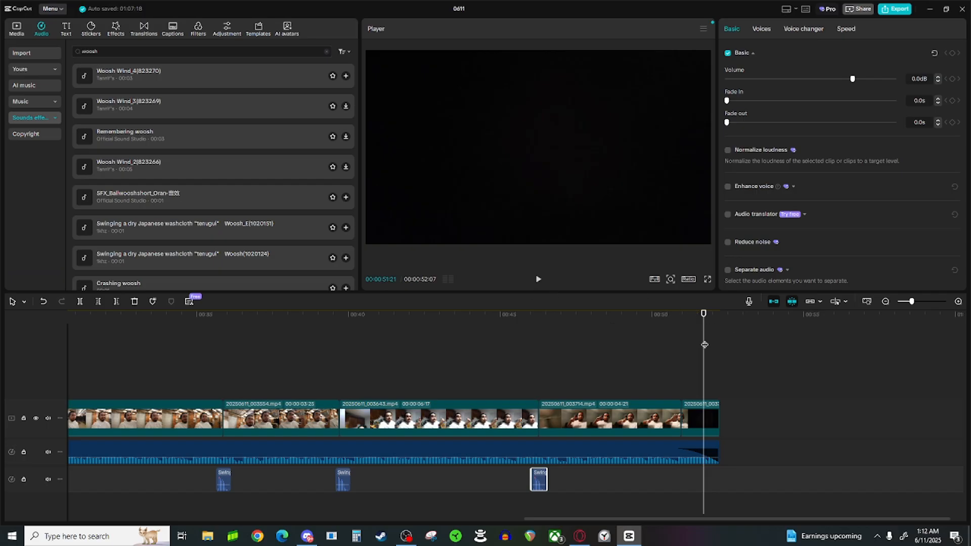
- Return the playhead to the first clip and play the video from 00:00:06:08 to the black ending to review every cut with sound
{"action": "left_click_drag", "start_coordinate": [700, 345], "coordinate": [1, 394]}
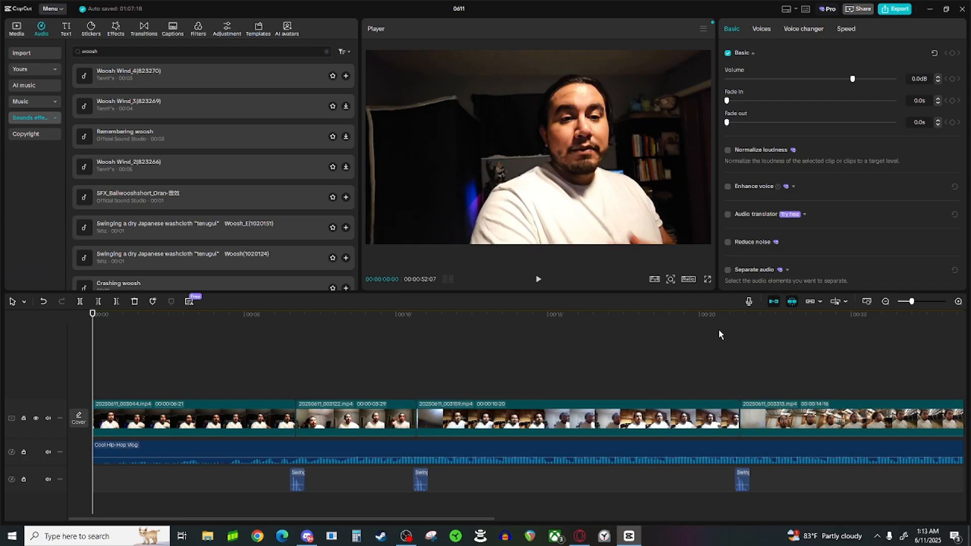
{"action": "left_click_drag", "start_coordinate": [94, 344], "coordinate": [283, 347]}
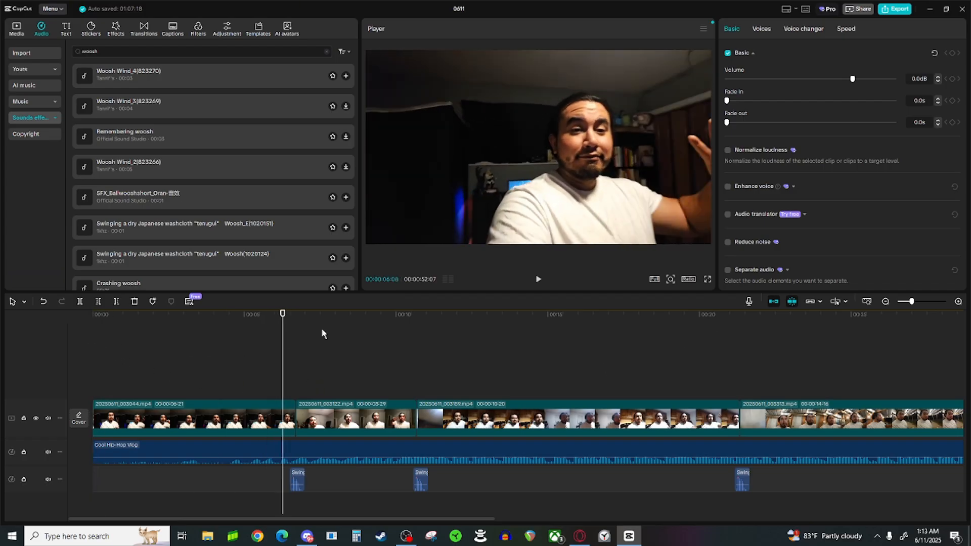
{"action": "left_click", "coordinate": [536, 281]}
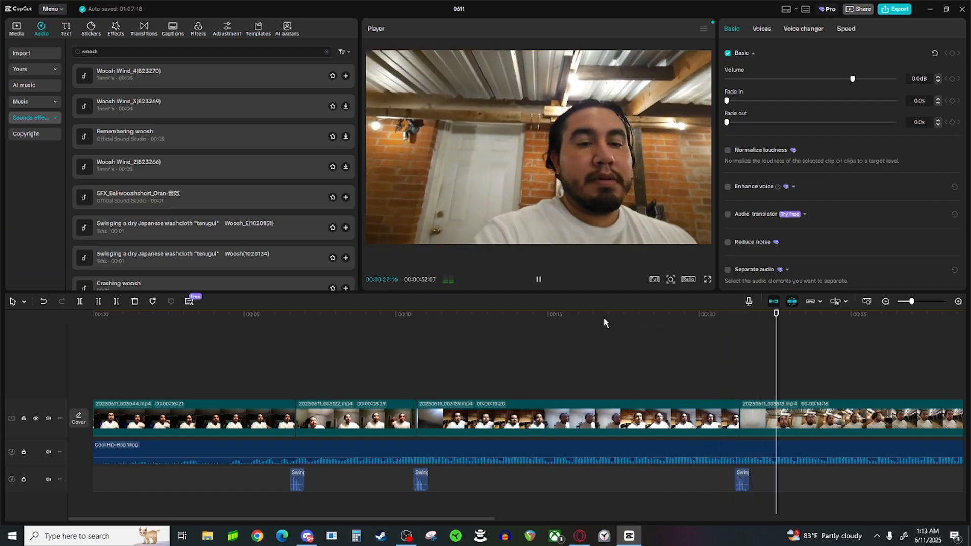
{"action": "left_click_drag", "start_coordinate": [485, 519], "coordinate": [709, 504]}
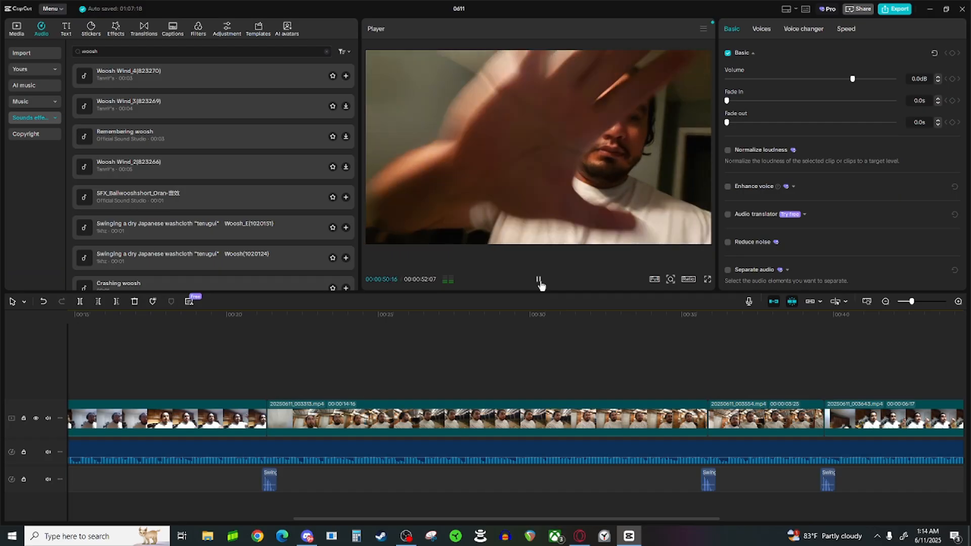
{"action": "left_click", "coordinate": [538, 280]}
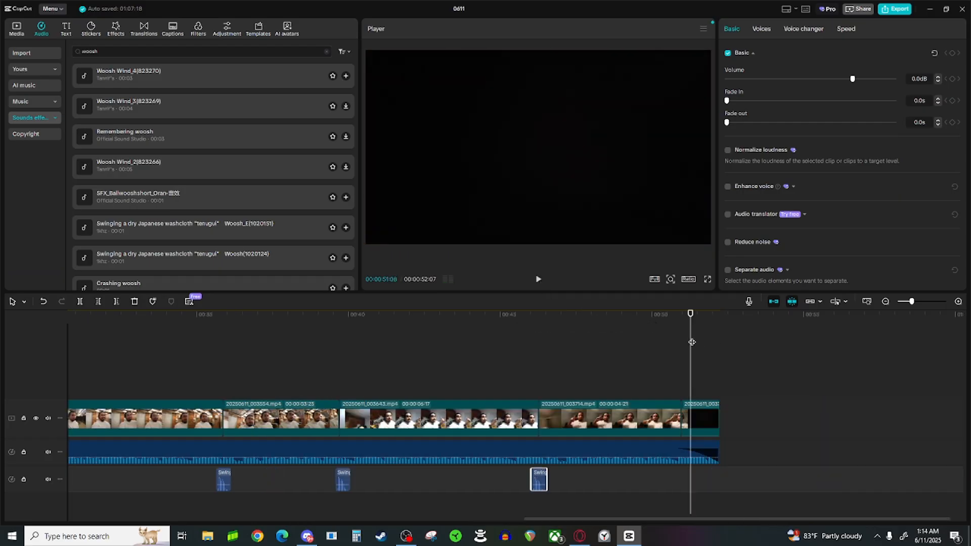
{"action": "mouse_move", "coordinate": [692, 342]}
{"action": "left_mouse_down"}
{"action": "mouse_move", "coordinate": [665, 339]}
{"action": "mouse_move", "coordinate": [694, 335]}
{"action": "left_mouse_up"}
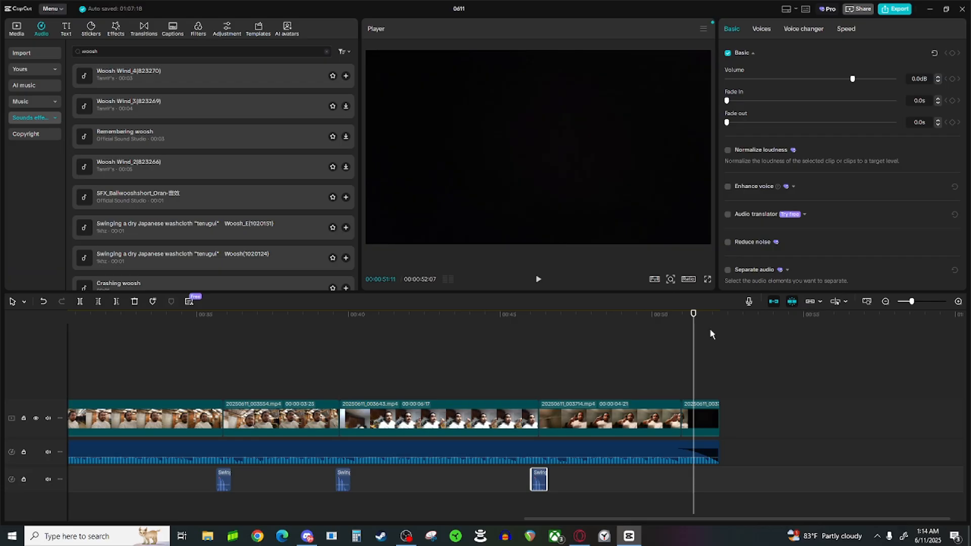
{"action": "mouse_move", "coordinate": [694, 336]}
{"action": "left_mouse_down"}
{"action": "mouse_move", "coordinate": [664, 351]}
{"action": "mouse_move", "coordinate": [690, 352]}
{"action": "left_mouse_up"}
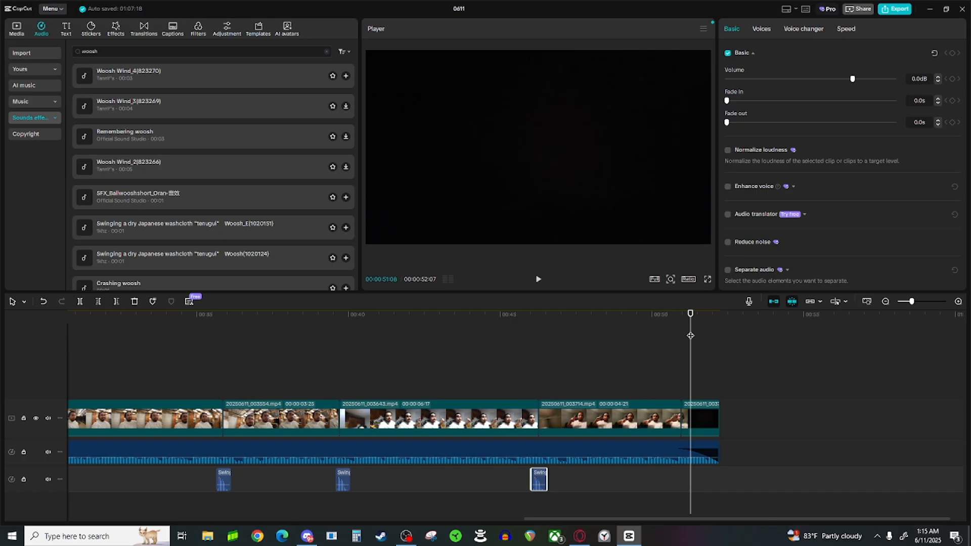
{"action": "left_click_drag", "start_coordinate": [691, 313], "coordinate": [709, 341]}
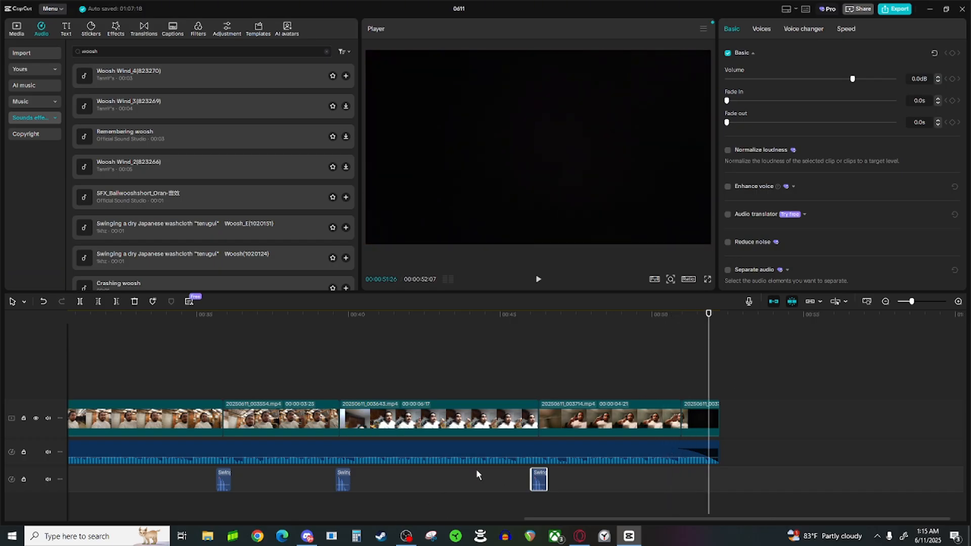